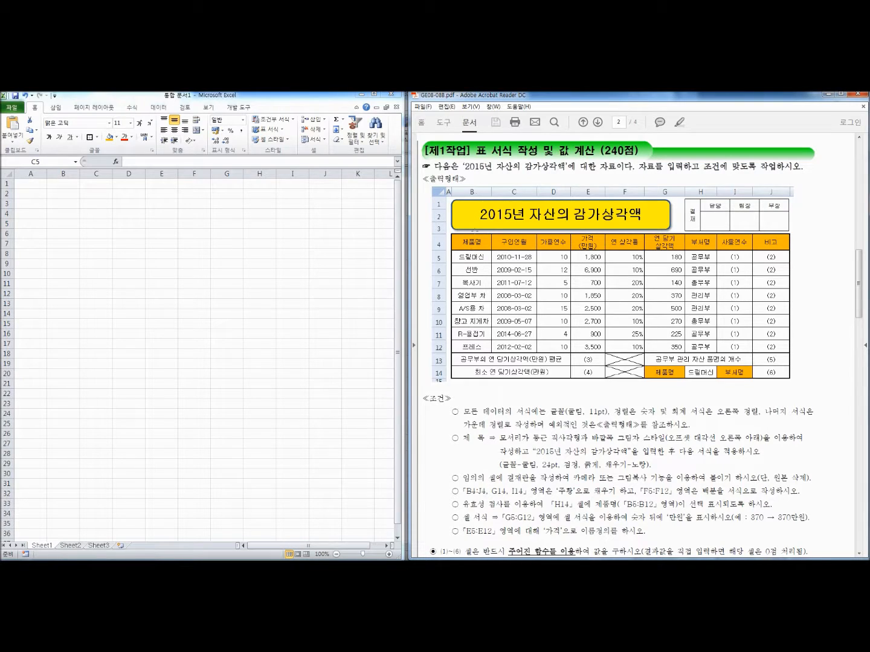
# - Paste the copied asset depreciation table into the sheet starting at cell B4
pyautogui.click(63, 174)
pyautogui.click(8, 214)
pyautogui.click(57, 214)
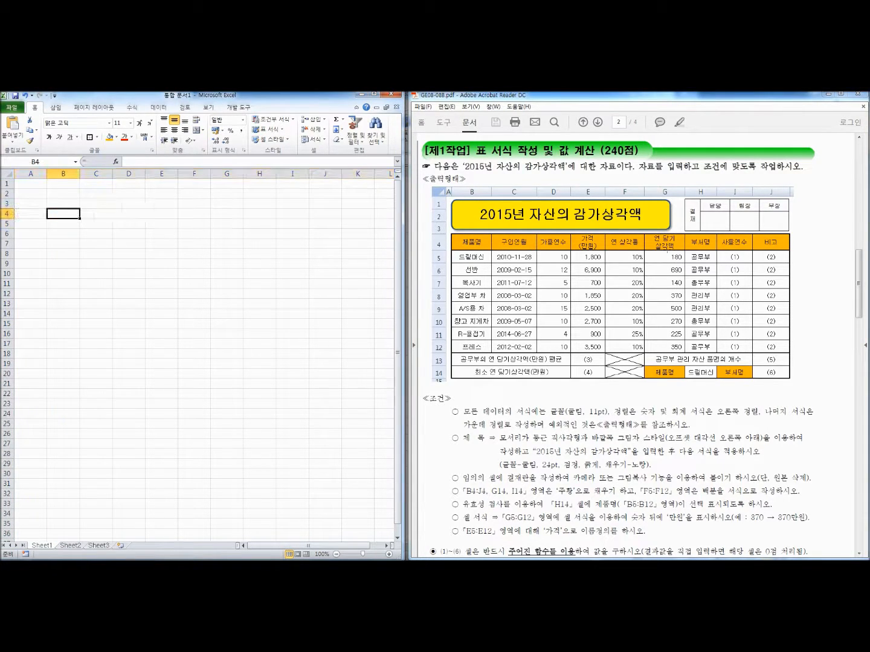
pyautogui.hotkey('ctrl', 'v')
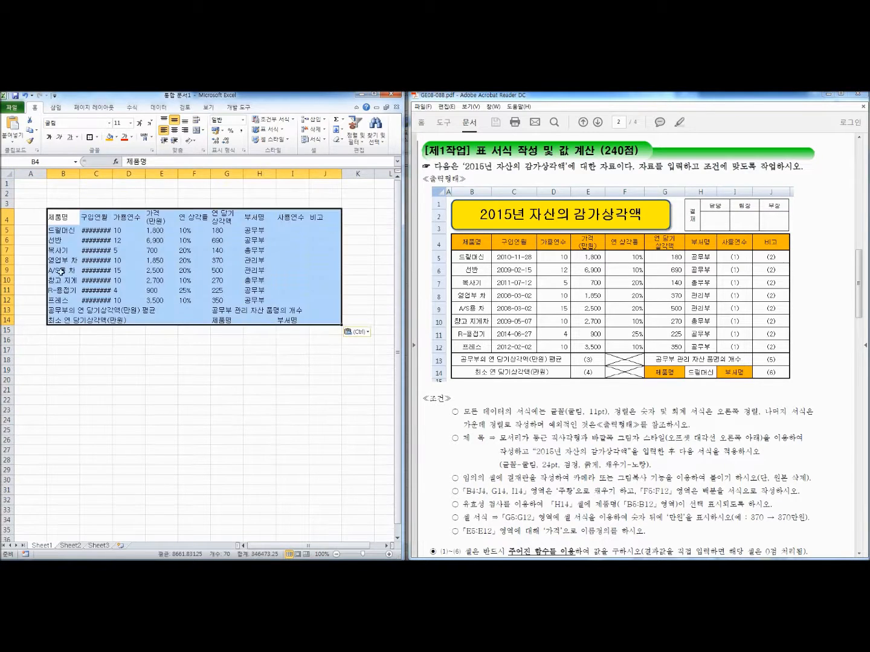
# - Set the font of the table range B4:J14 to 굴림 at 11 pt
pyautogui.click(84, 231)
pyautogui.moveTo(47, 219); pyautogui.dragTo(317, 322)
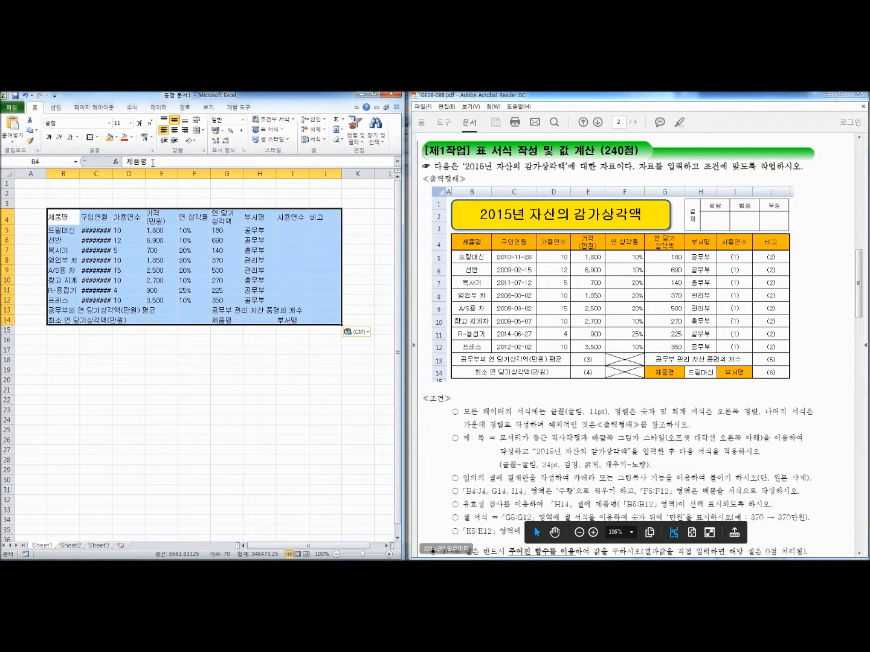
pyautogui.click(82, 124)
pyautogui.write('구ㄹ림')
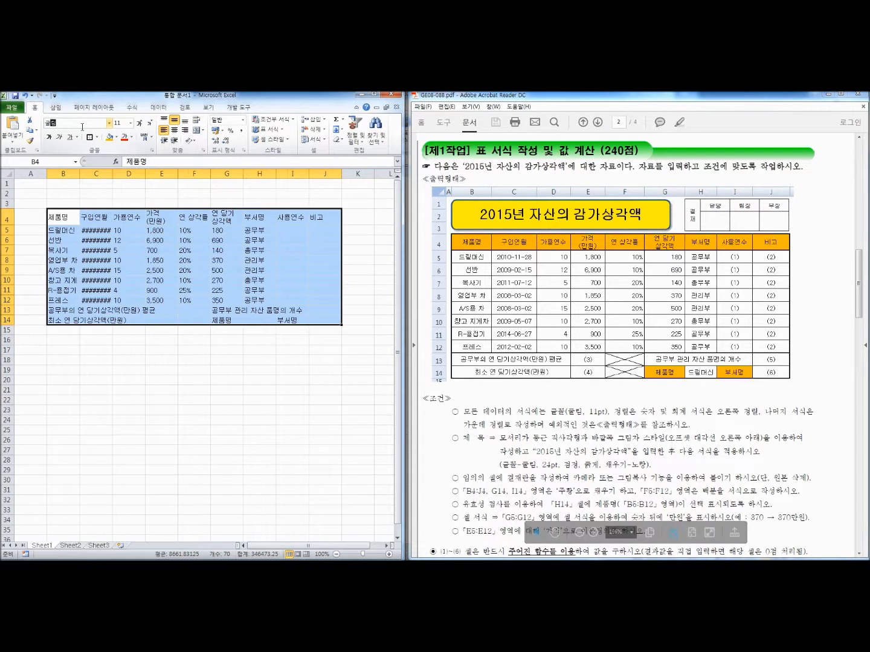
pyautogui.press('Return')
pyautogui.click(117, 122)
pyautogui.write('1')
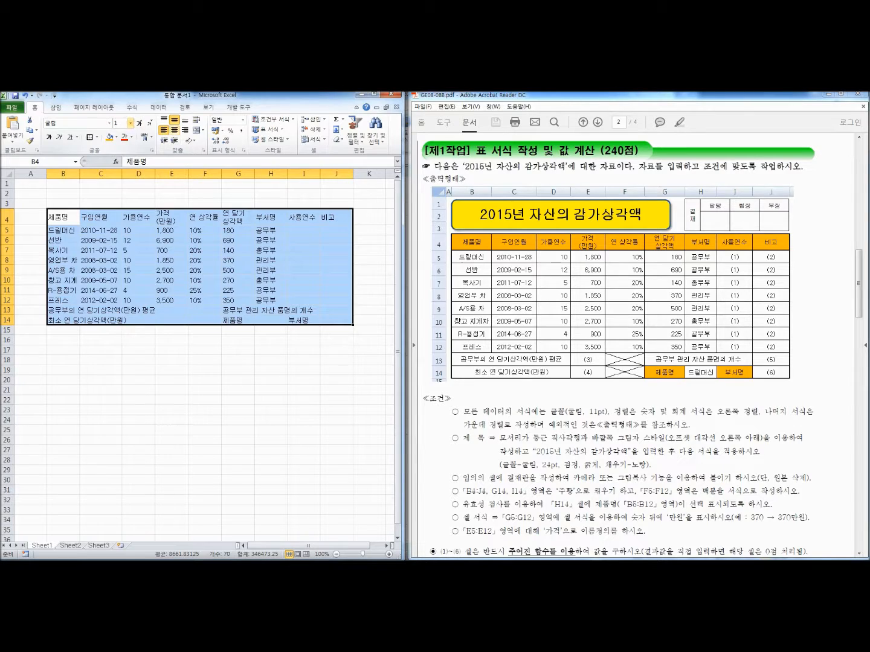
pyautogui.write('1')
pyautogui.press('Return')
# - Center the contents of B4:J14 horizontally and right-align the numeric cells D5:G12
pyautogui.click(174, 130)
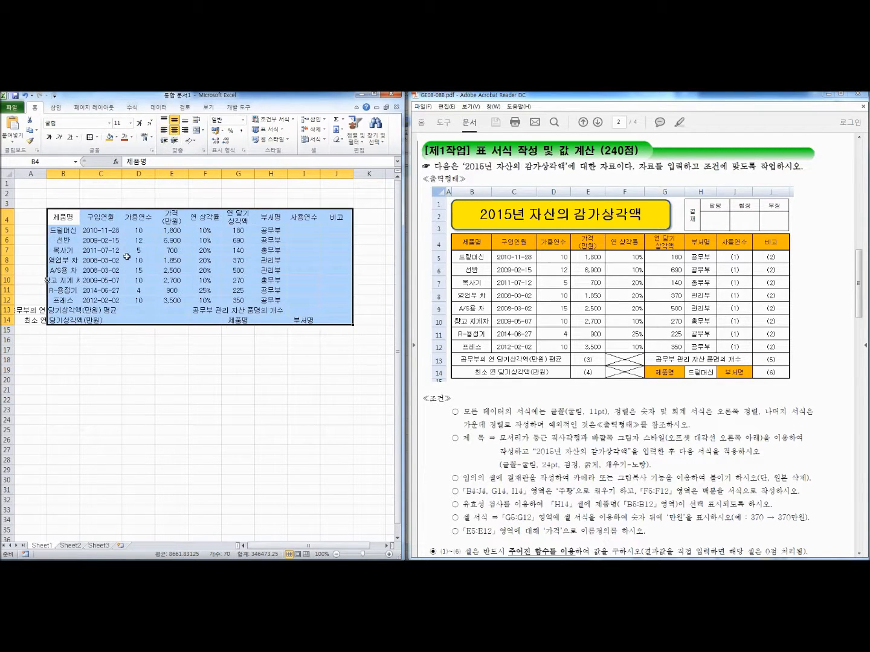
pyautogui.moveTo(139, 232); pyautogui.dragTo(238, 301)
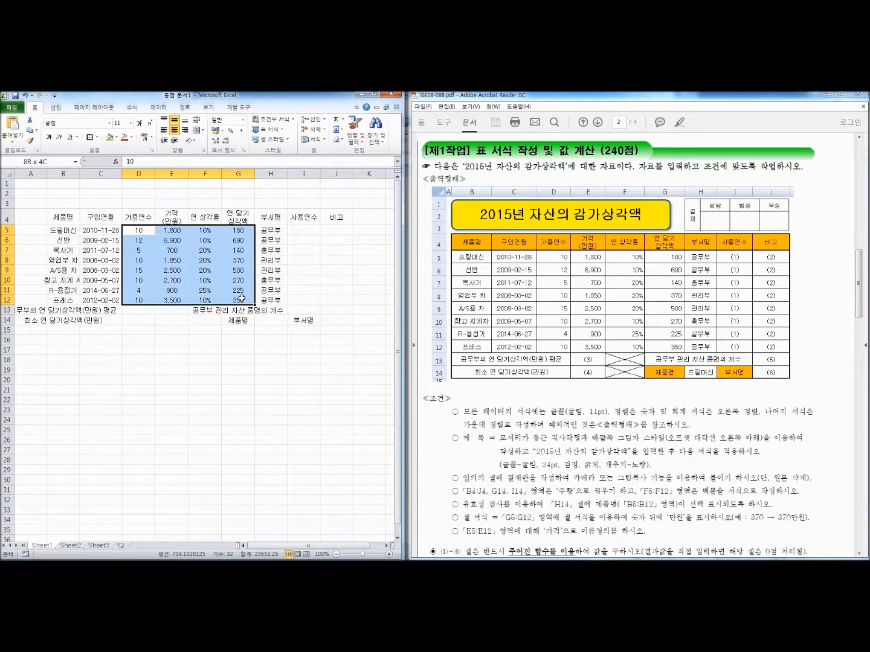
pyautogui.click(184, 131)
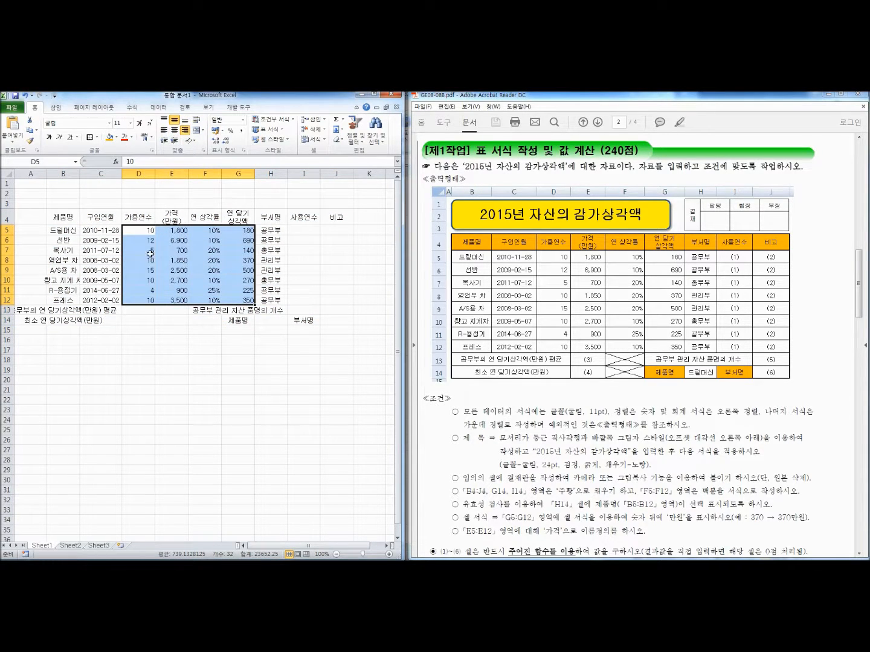
# - Set the width of column A to 1
pyautogui.click(149, 253)
pyautogui.click(35, 174)
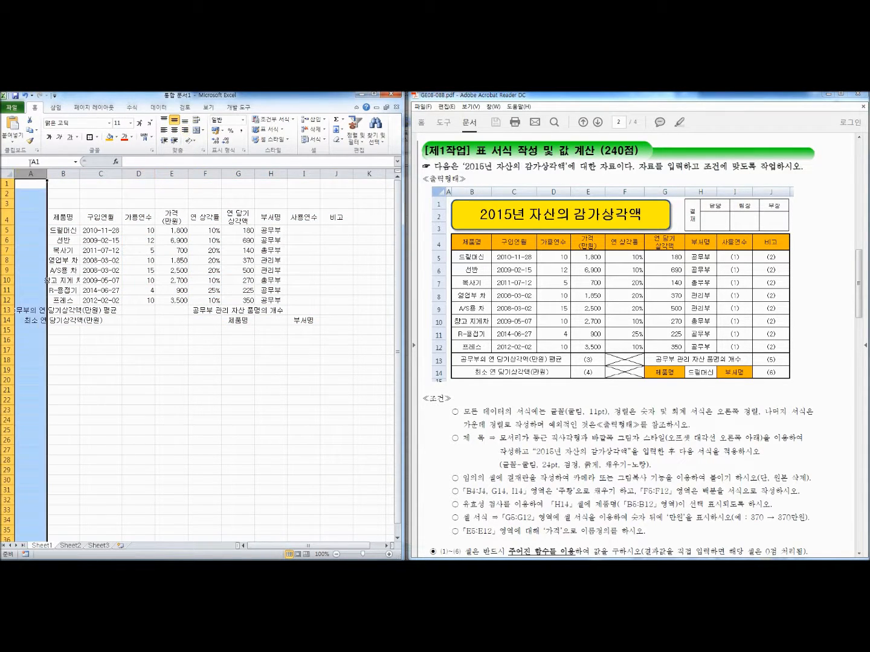
pyautogui.rightClick(27, 177)
pyautogui.click(27, 171)
pyautogui.rightClick(28, 172)
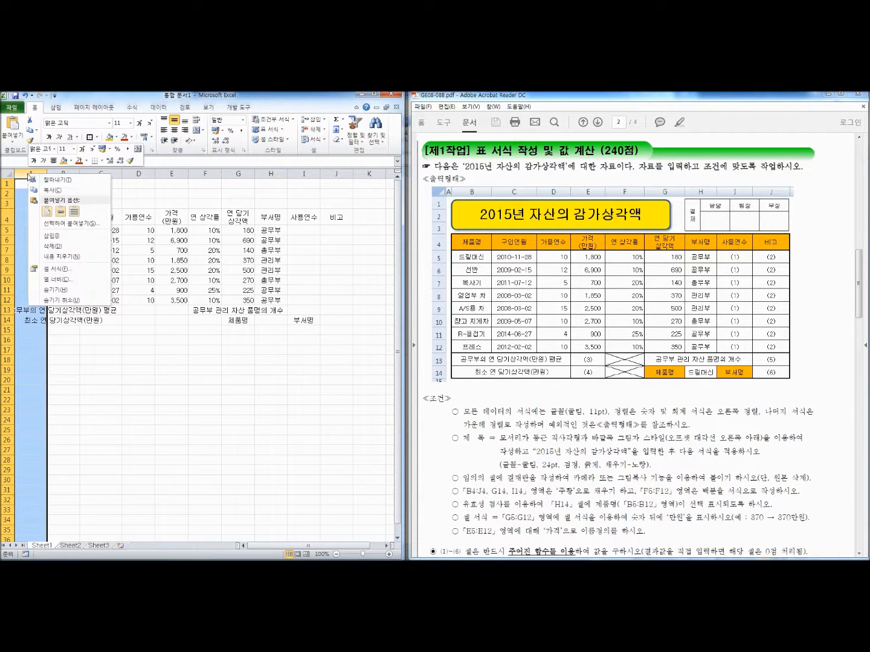
pyautogui.click(56, 280)
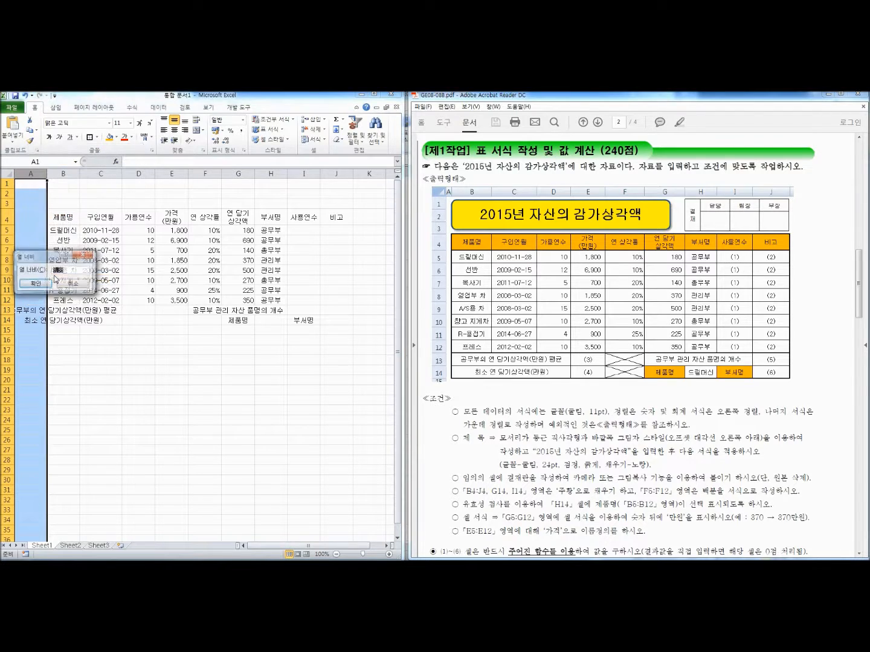
pyautogui.write('1')
pyautogui.press('Return')
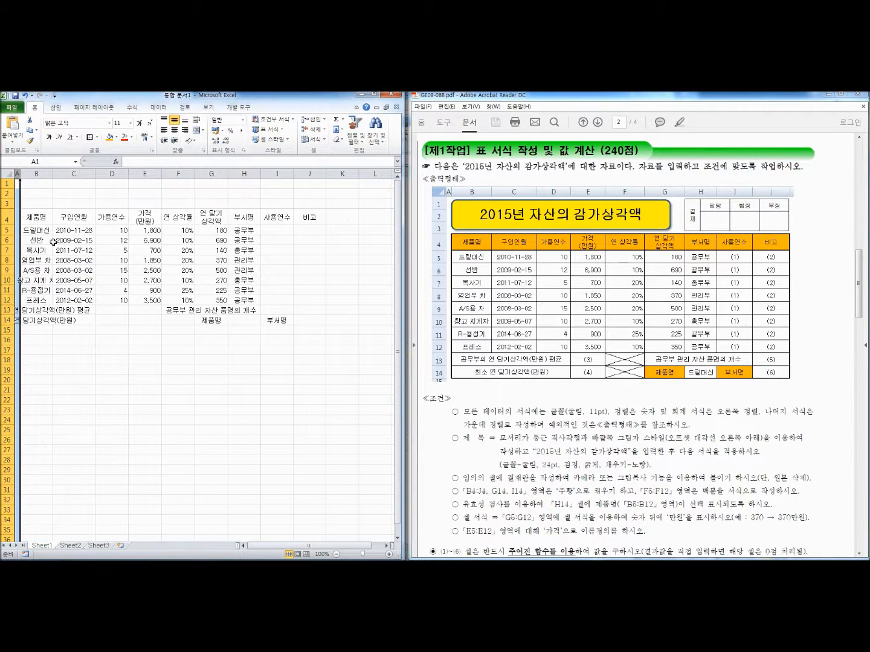
pyautogui.click(61, 324)
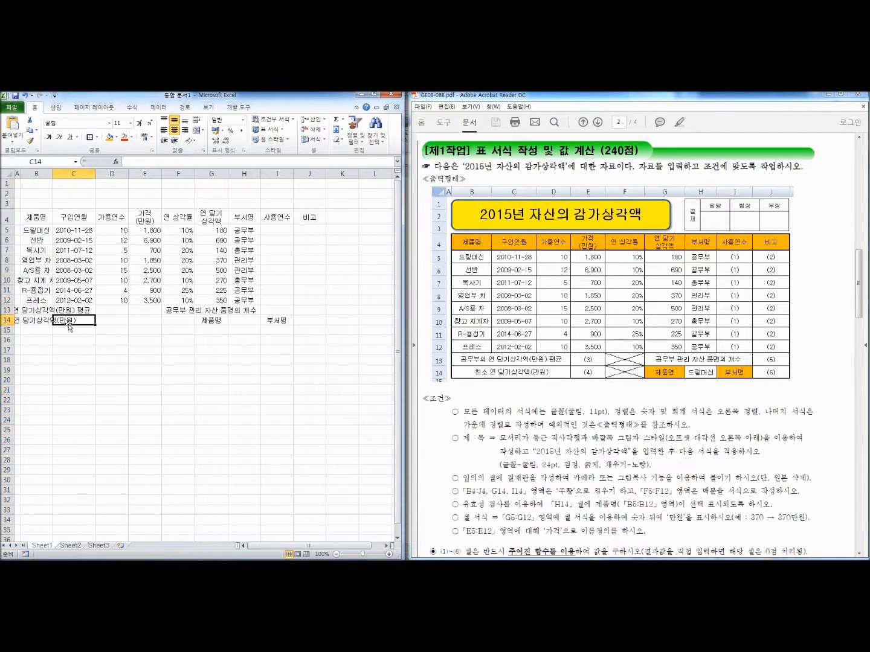
pyautogui.click(27, 280)
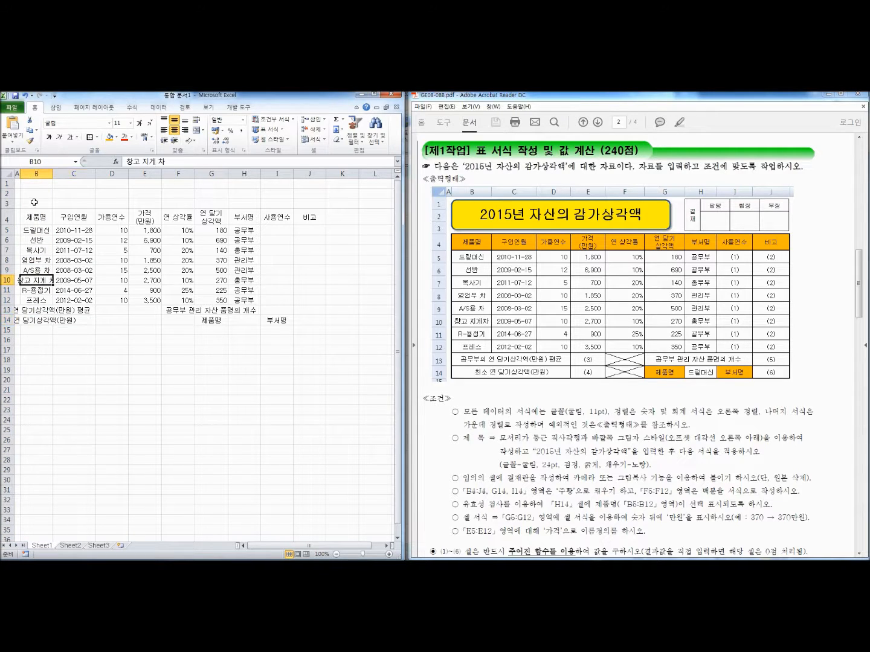
pyautogui.click(37, 173)
pyautogui.click(63, 174)
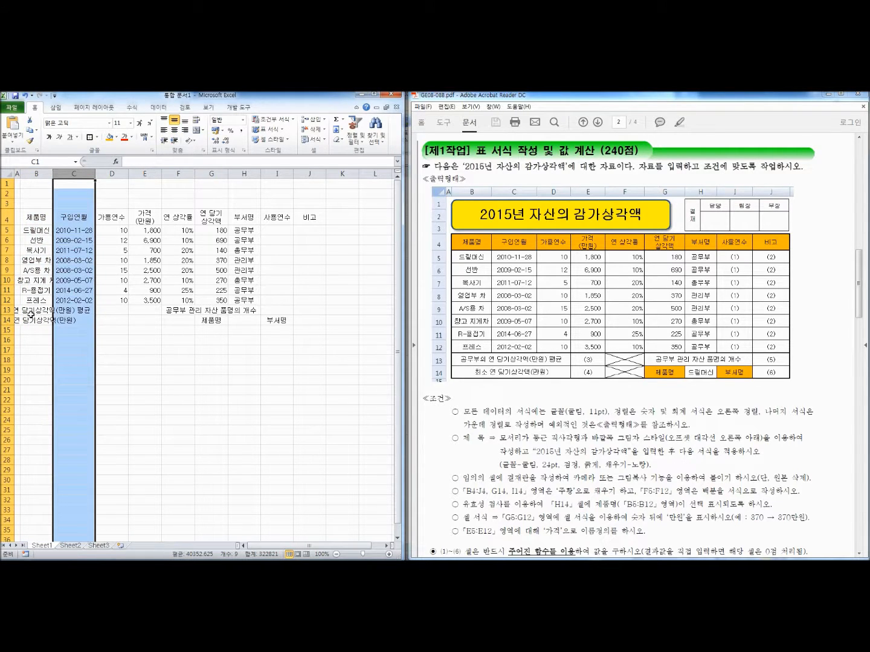
pyautogui.click(188, 319)
# - Apply all borders to every cell of the table range B4:J14
pyautogui.click(27, 214)
pyautogui.moveTo(64, 215); pyautogui.dragTo(306, 319)
pyautogui.click(99, 137)
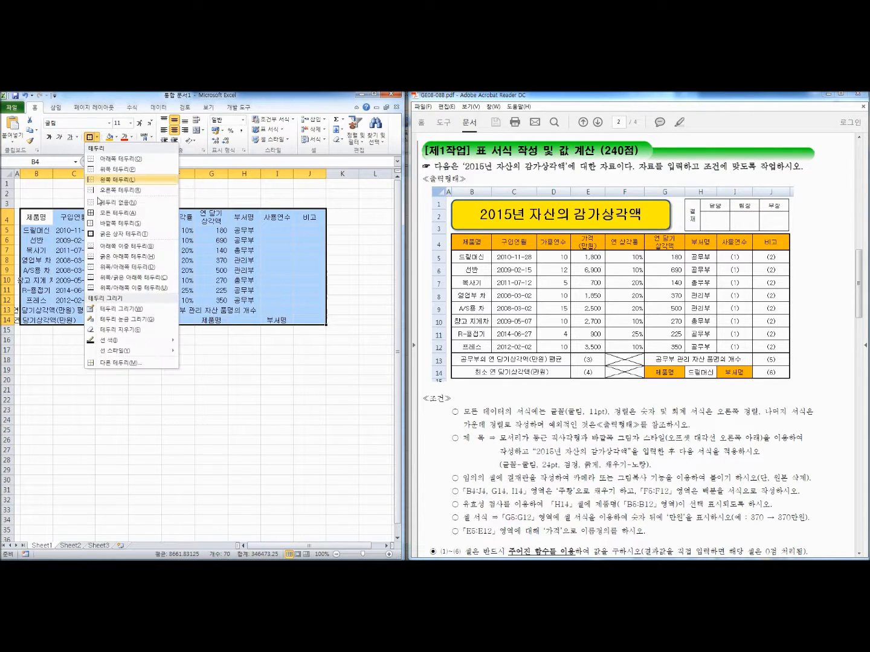
pyautogui.click(118, 213)
# - Add a thick box border around the outside of the table B4:J14
pyautogui.click(98, 138)
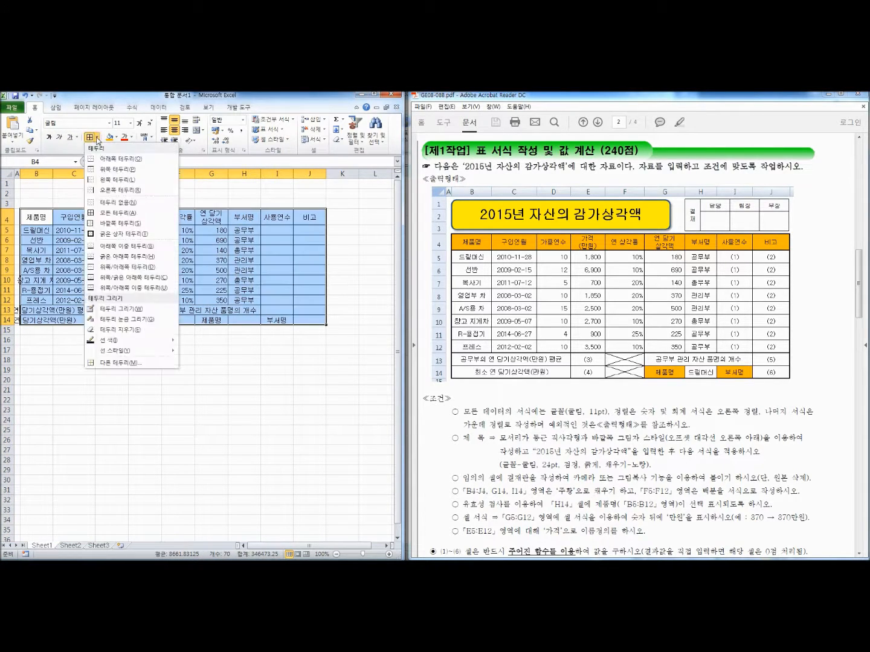
pyautogui.click(113, 234)
pyautogui.click(106, 250)
pyautogui.moveTo(41, 218); pyautogui.dragTo(308, 320)
pyautogui.click(99, 138)
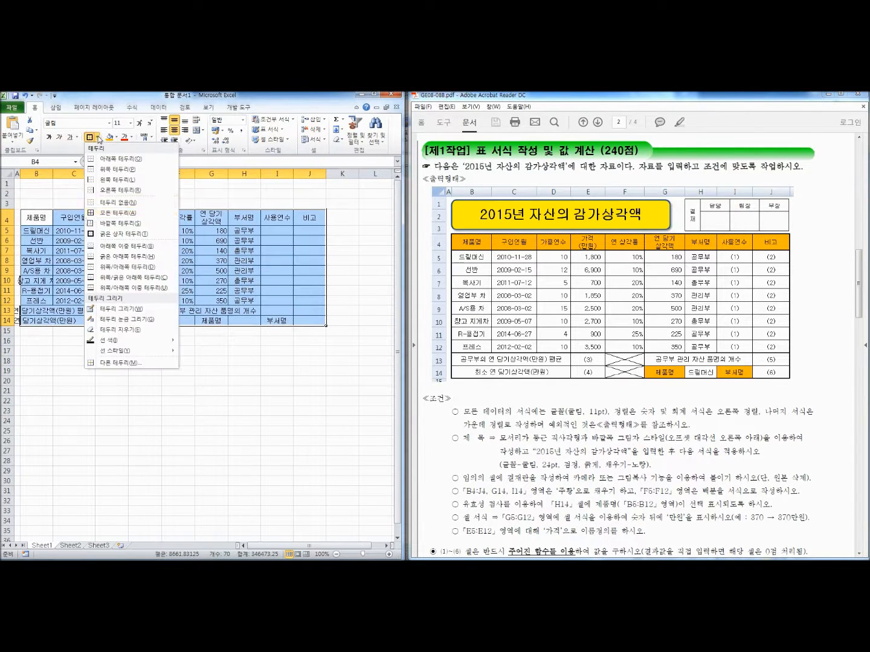
pyautogui.click(138, 234)
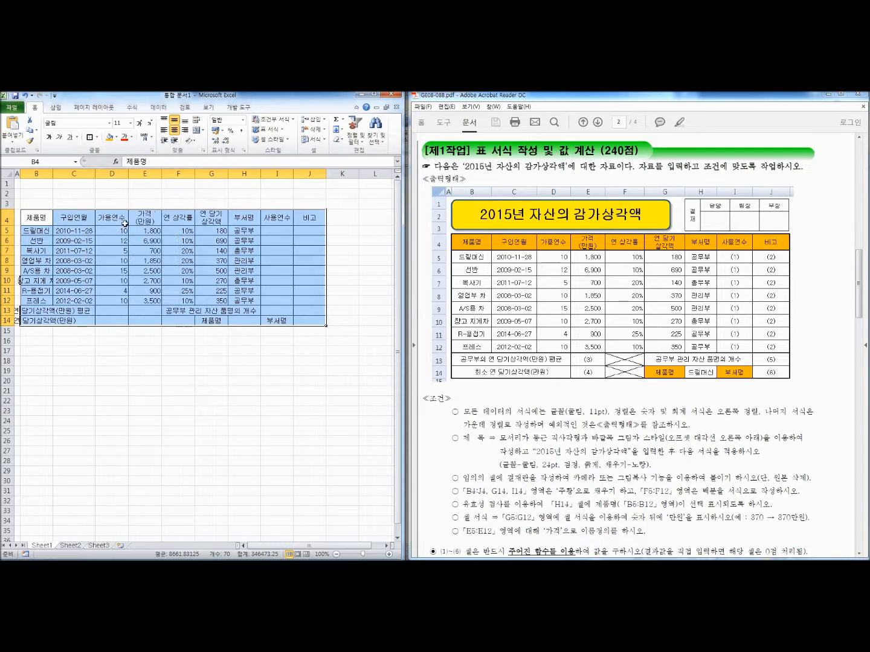
# - Remove the line break from the price heading in E4, making it 가격(만원)
pyautogui.click(144, 216)
pyautogui.doubleClick(145, 218)
pyautogui.press('Delete')
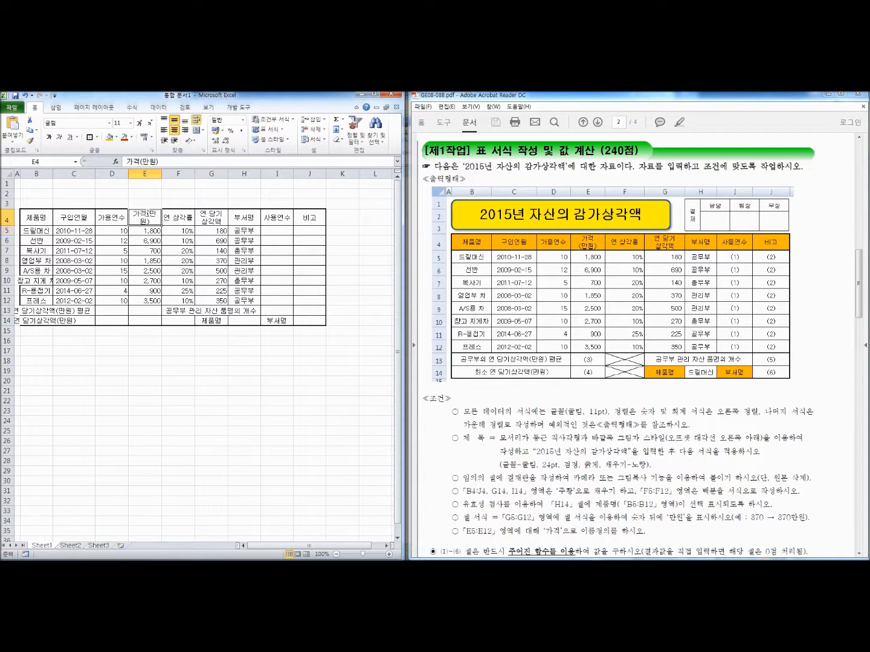
# - Enter 가격 and (만원) on two lines within the empty cell E21, and clear that cell
pyautogui.click(150, 392)
pyautogui.write('가격')
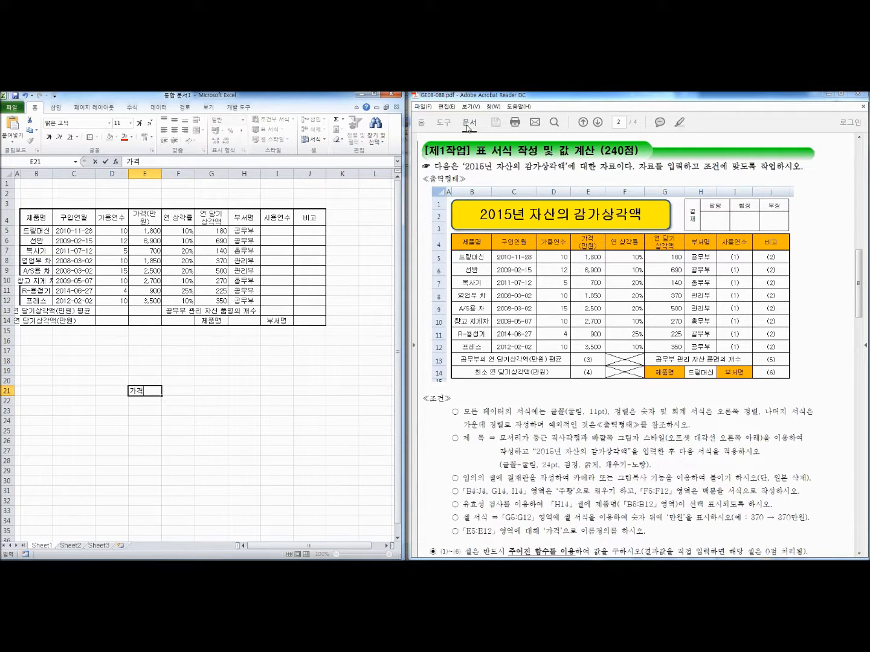
pyautogui.hotkey('alt', 'Return')
pyautogui.write('(만ㅇ')
pyautogui.write(')')
pyautogui.press('Return')
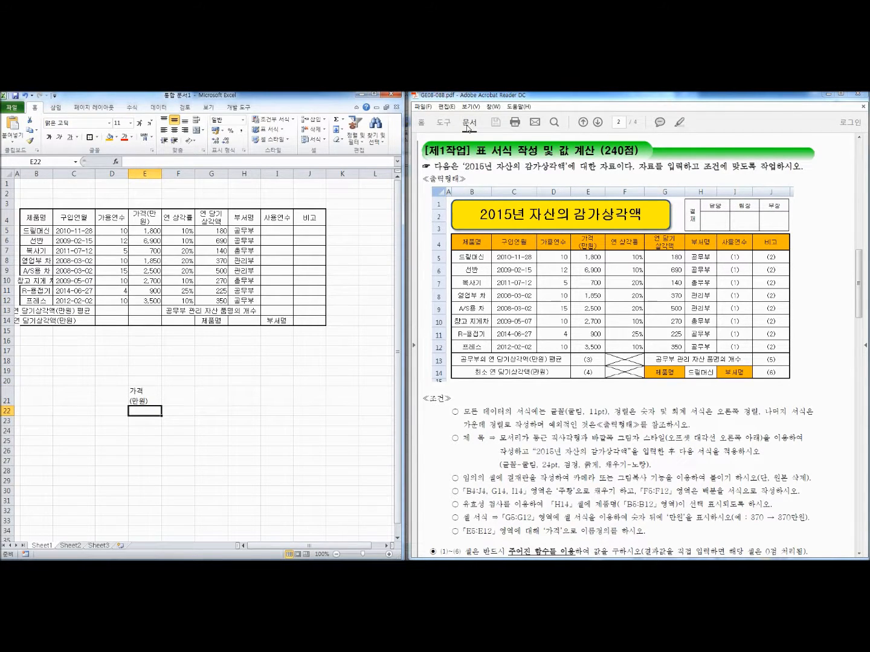
pyautogui.press('Up')
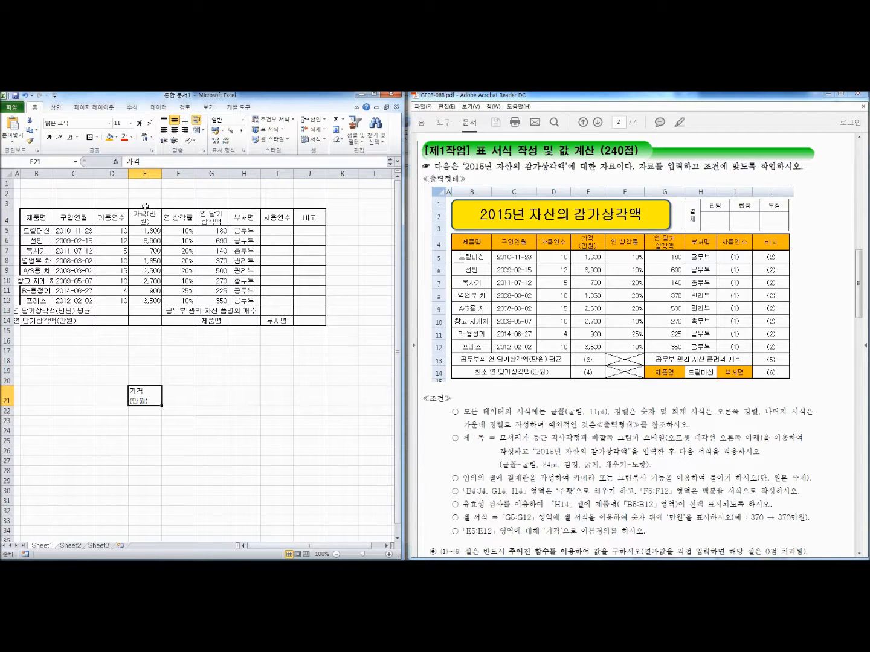
pyautogui.press('Delete')
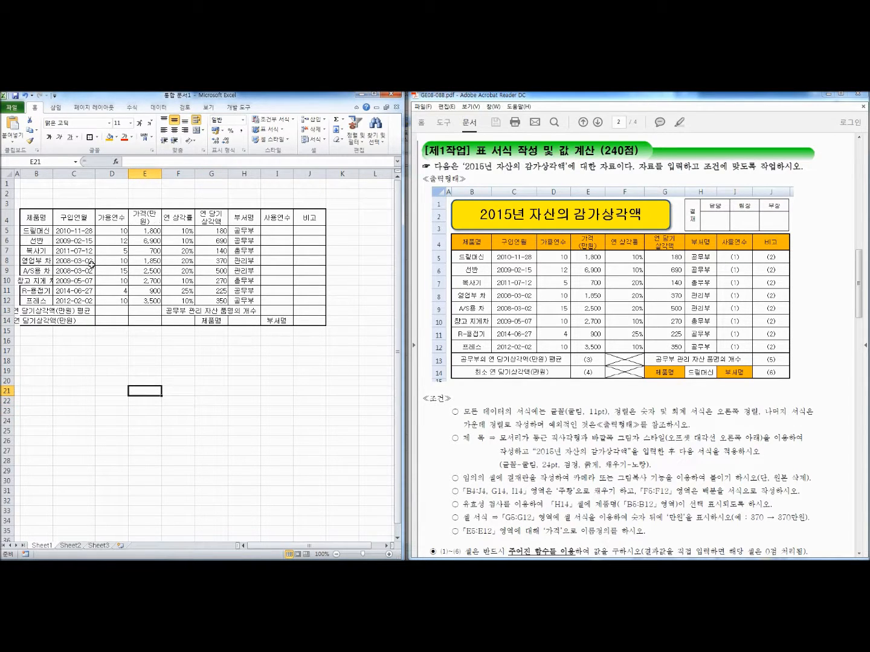
# - Insert a line break between 가격 and (만원) in the heading cell E4
pyautogui.doubleClick(145, 216)
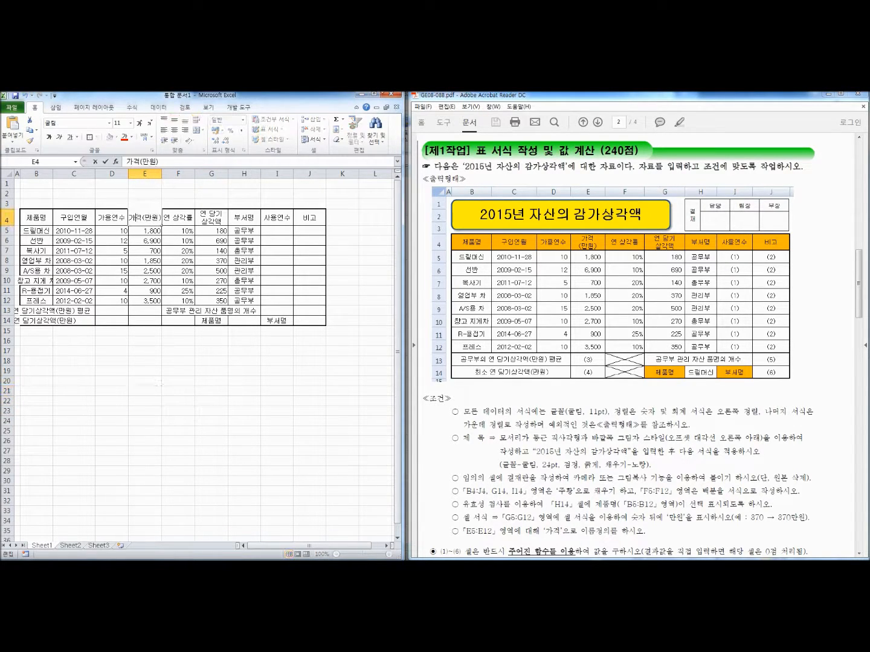
pyautogui.hotkey('alt', 'Return')
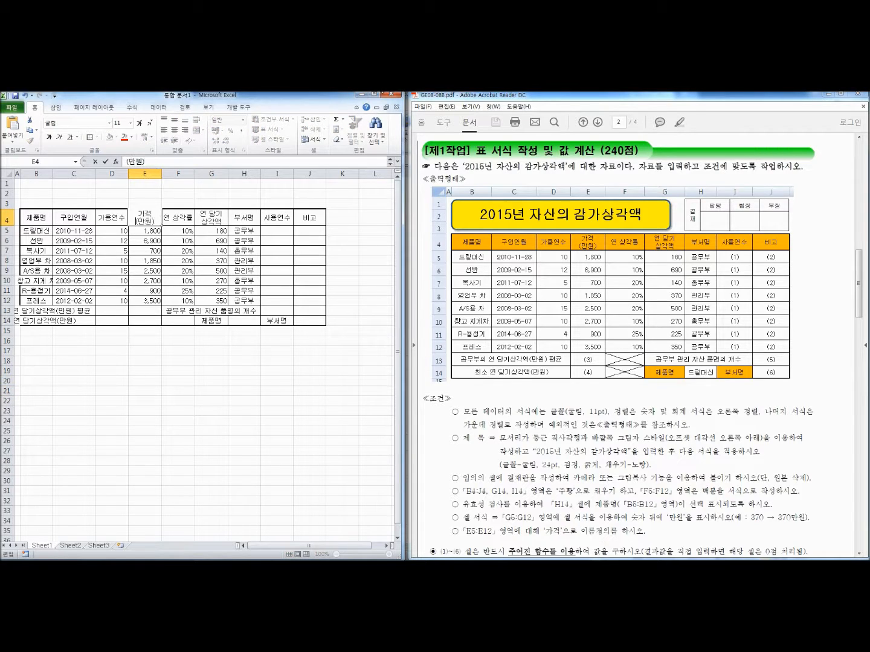
pyautogui.click(180, 350)
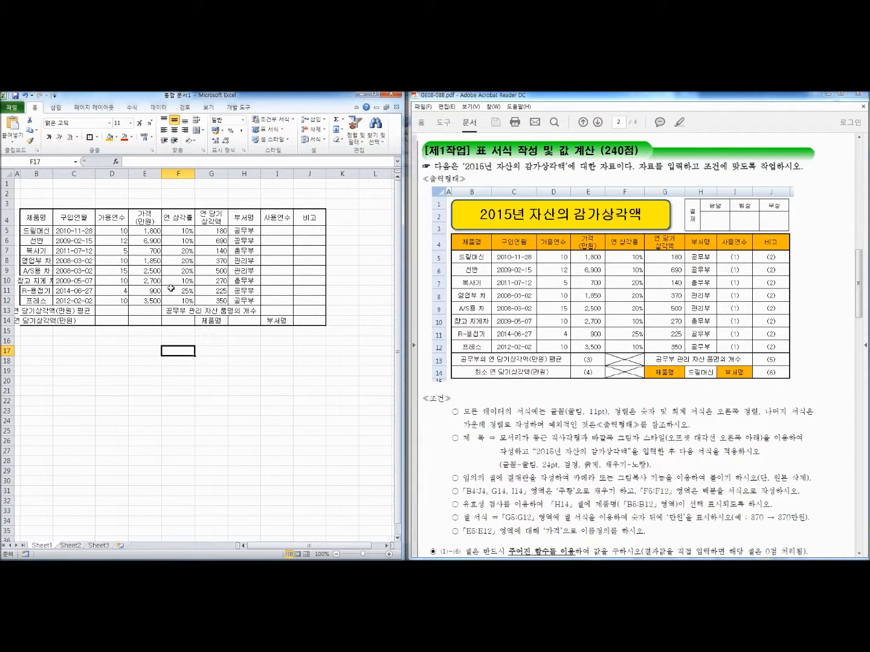
# - Add a thick box border around the table's data rows, B5:J12
pyautogui.moveTo(37, 233); pyautogui.dragTo(306, 312)
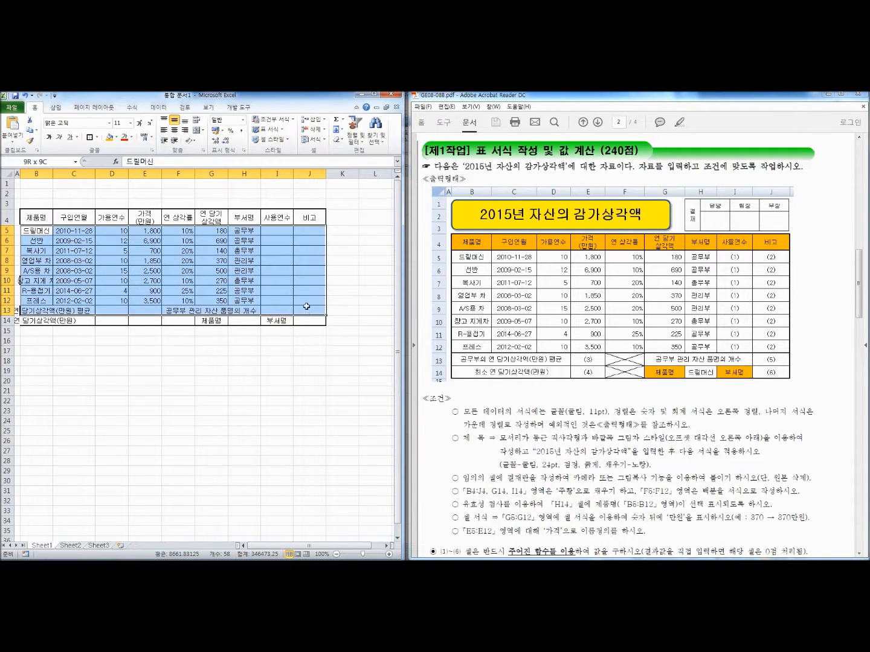
pyautogui.click(293, 361)
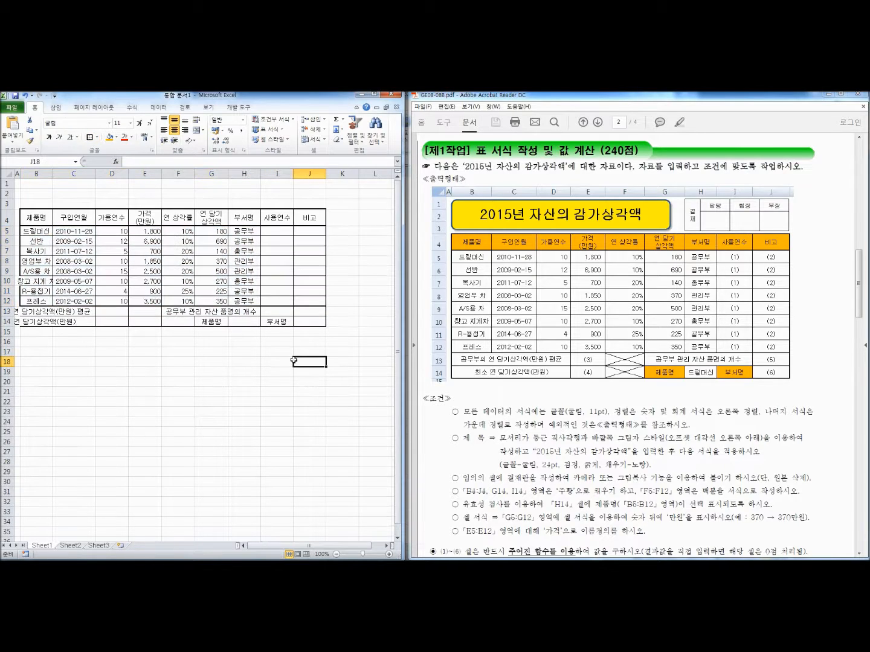
# - Merge and center B13:D13 and B14:D14 as two separate label cells
pyautogui.moveTo(33, 312); pyautogui.dragTo(115, 311)
pyautogui.click(151, 313)
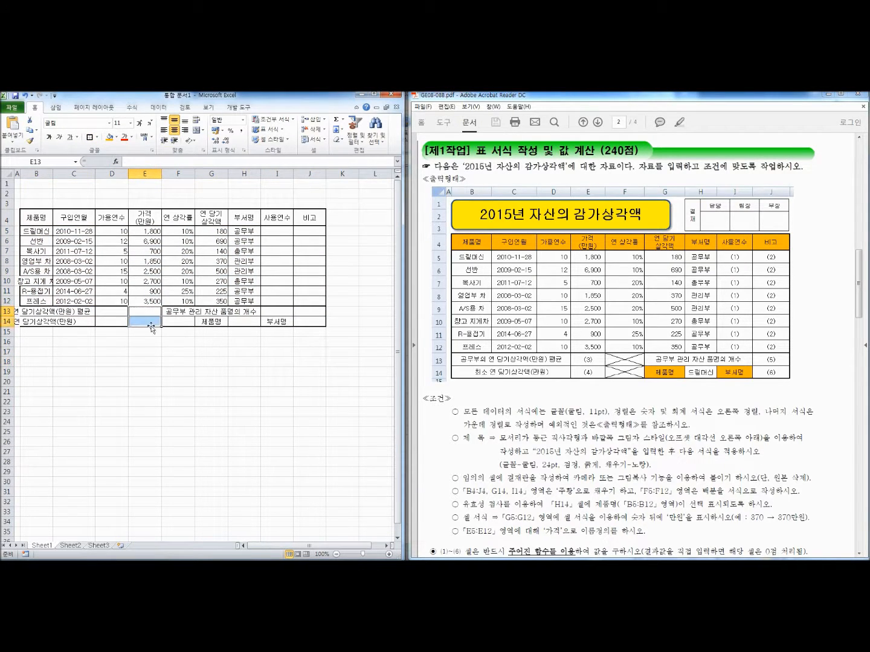
pyautogui.moveTo(42, 312); pyautogui.dragTo(120, 313)
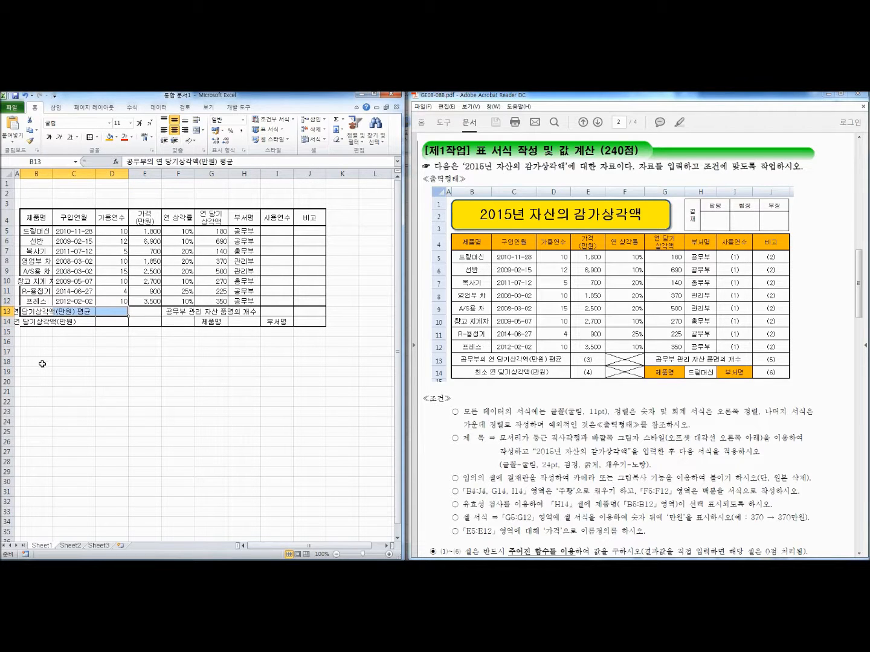
pyautogui.click(198, 131)
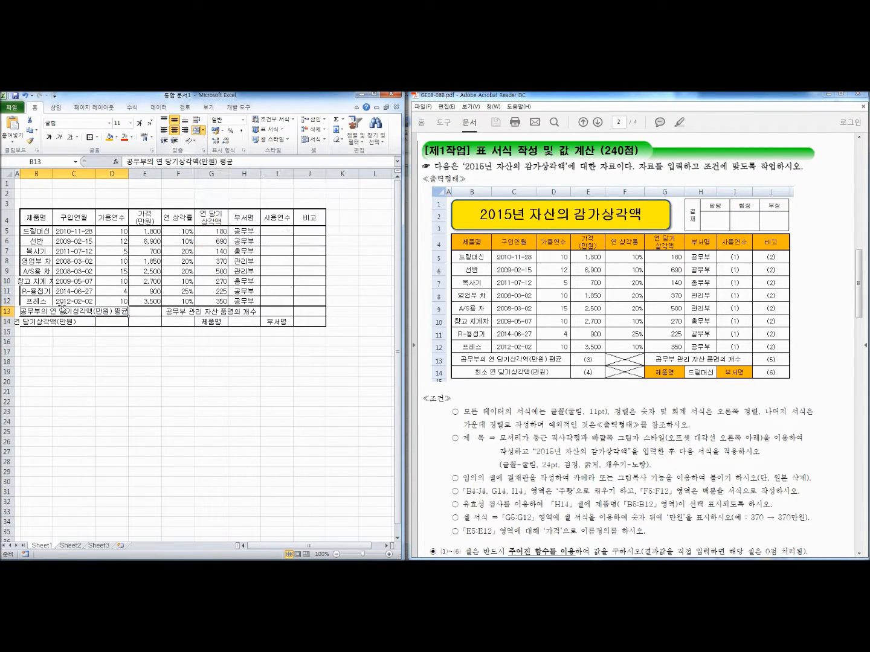
pyautogui.moveTo(45, 324); pyautogui.dragTo(115, 321)
pyautogui.click(198, 131)
pyautogui.click(145, 351)
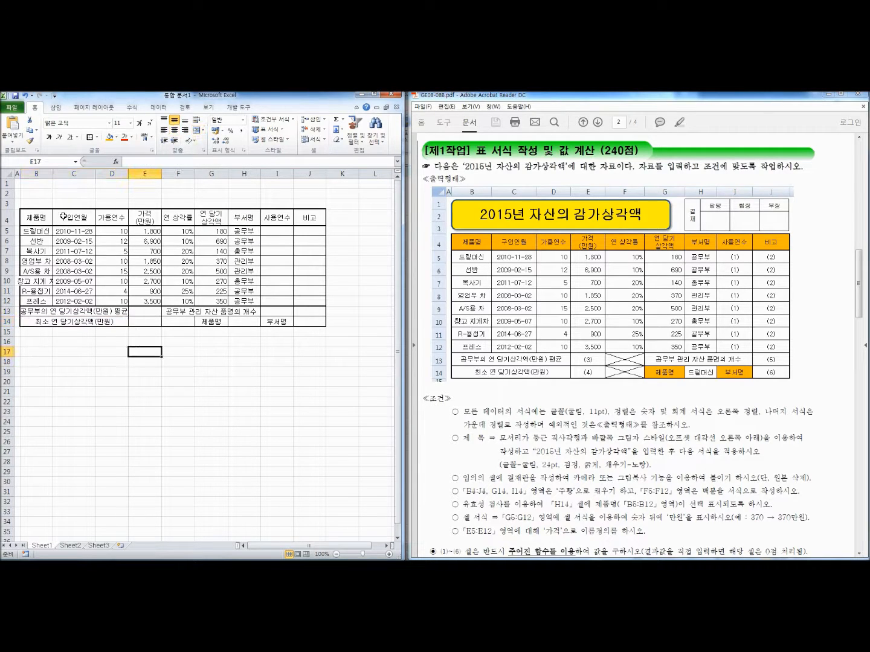
# - AutoFit the width of column B to its product names
pyautogui.doubleClick(53, 174)
pyautogui.click(47, 281)
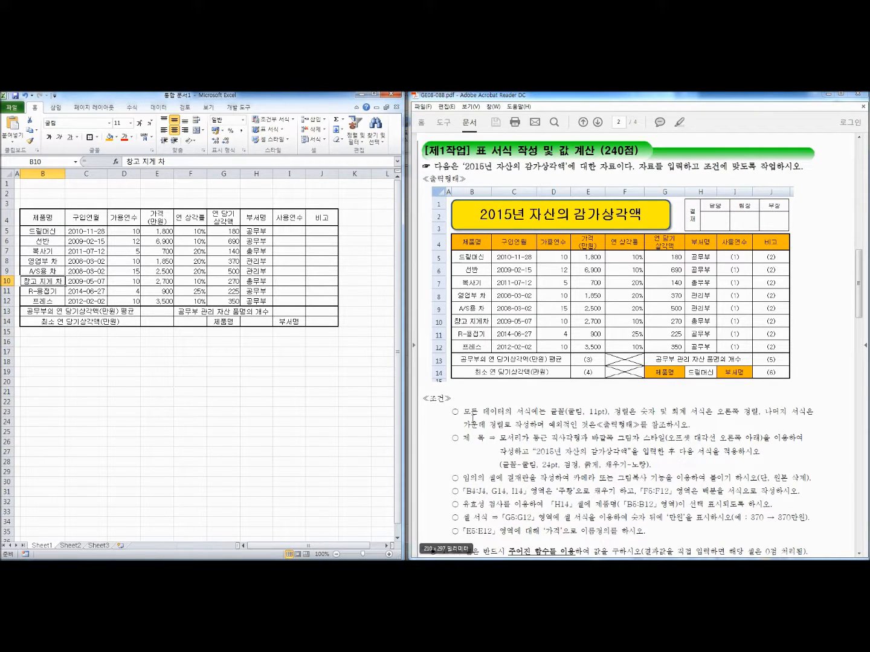
# - Highlight the first condition, on font and alignment, in the exam PDF
pyautogui.moveTo(464, 412); pyautogui.dragTo(689, 425)
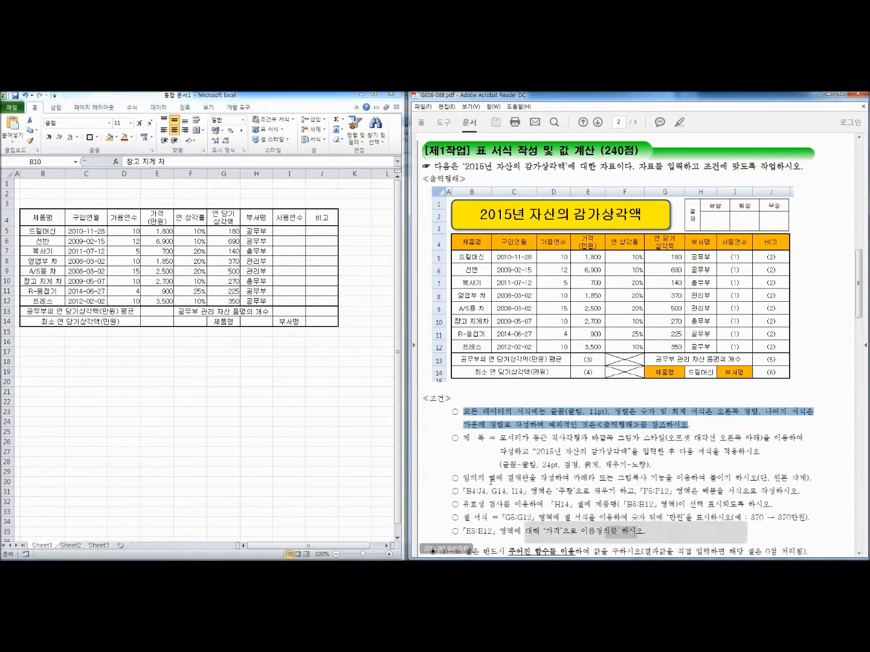
# - Draw a rounded rectangle for the title across B1:G3, about 12.3 cm wide and 1.51 cm high, following the PDF's title condition
pyautogui.moveTo(463, 438); pyautogui.dragTo(797, 436)
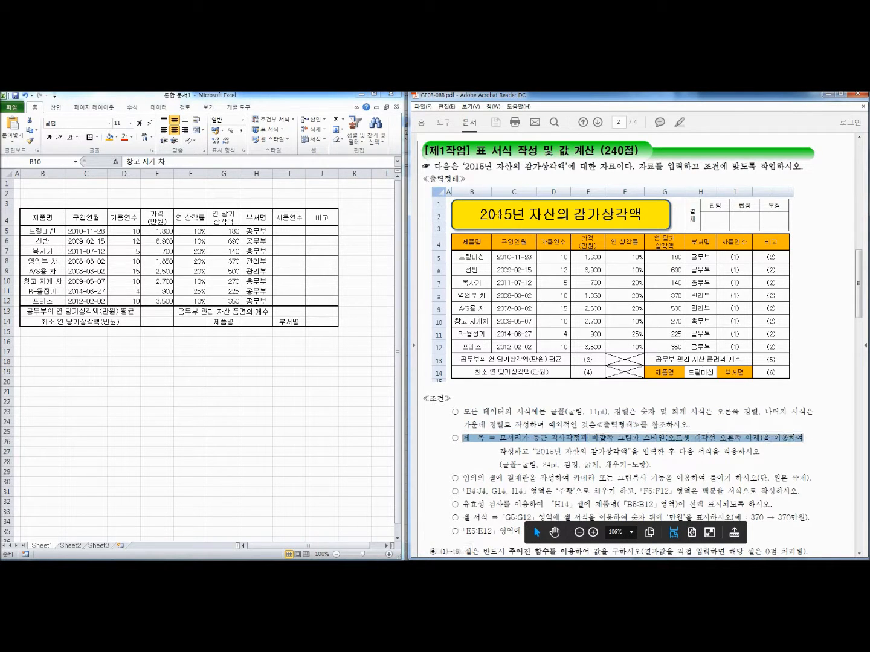
pyautogui.click(47, 184)
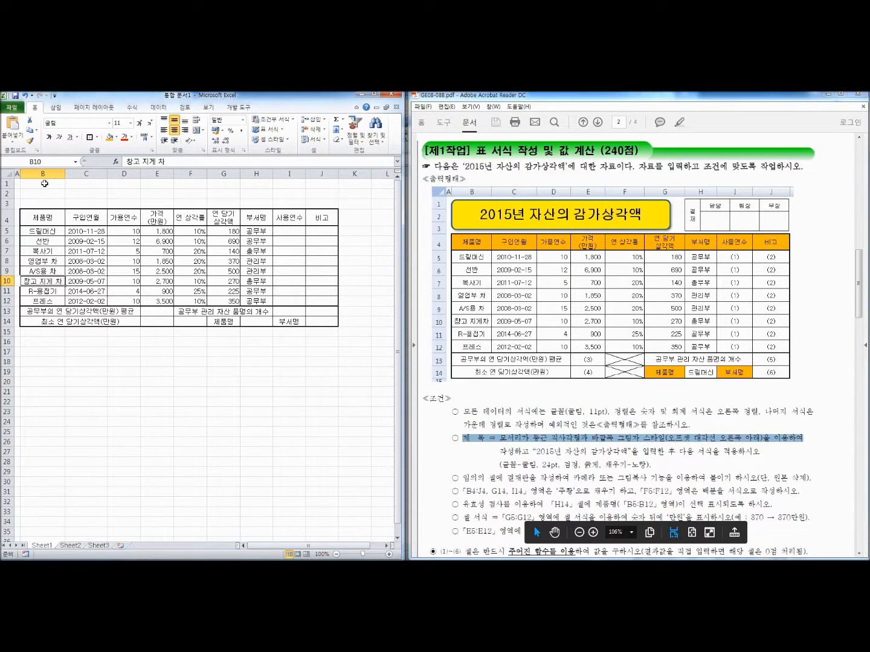
pyautogui.click(55, 108)
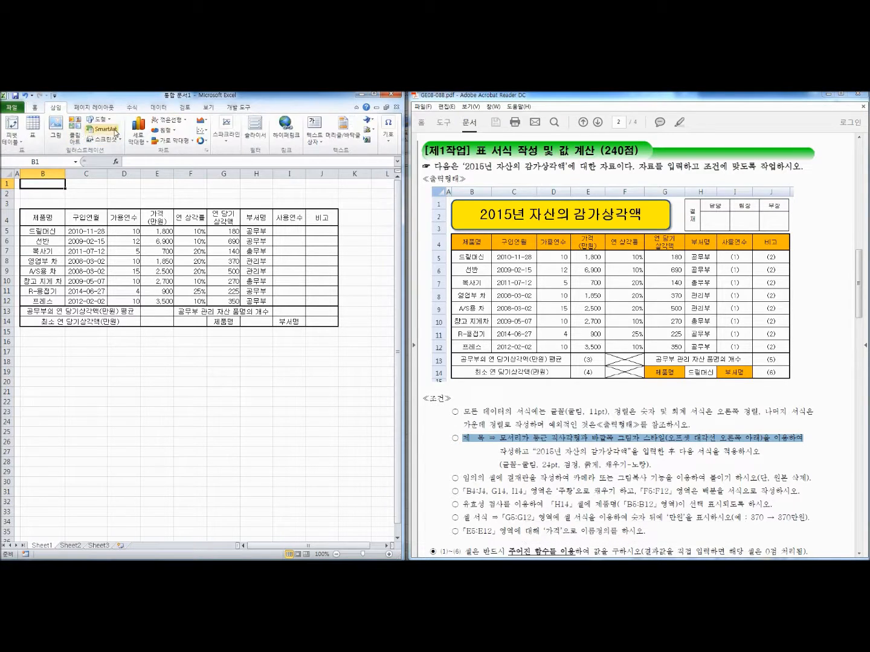
pyautogui.click(101, 120)
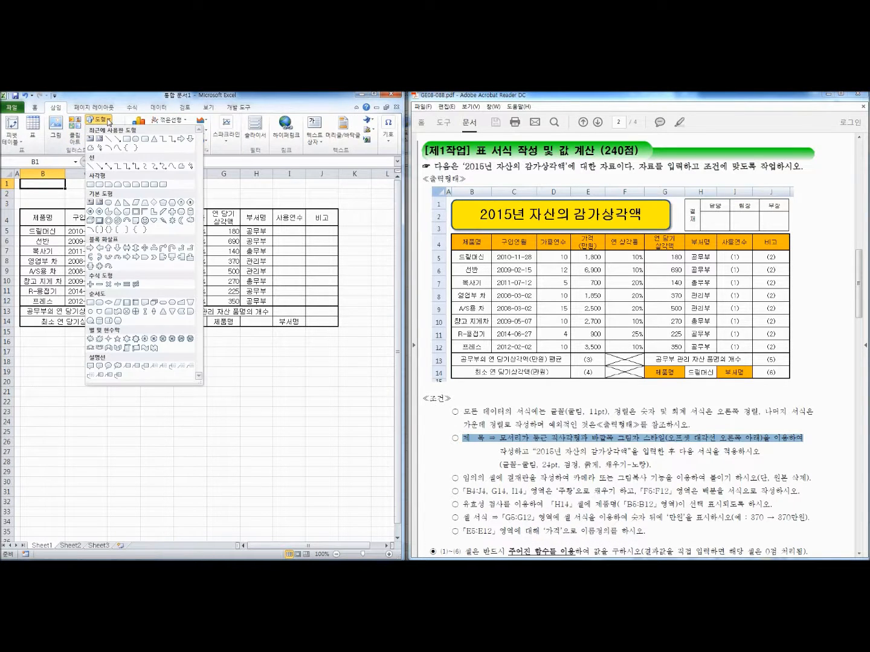
pyautogui.click(100, 184)
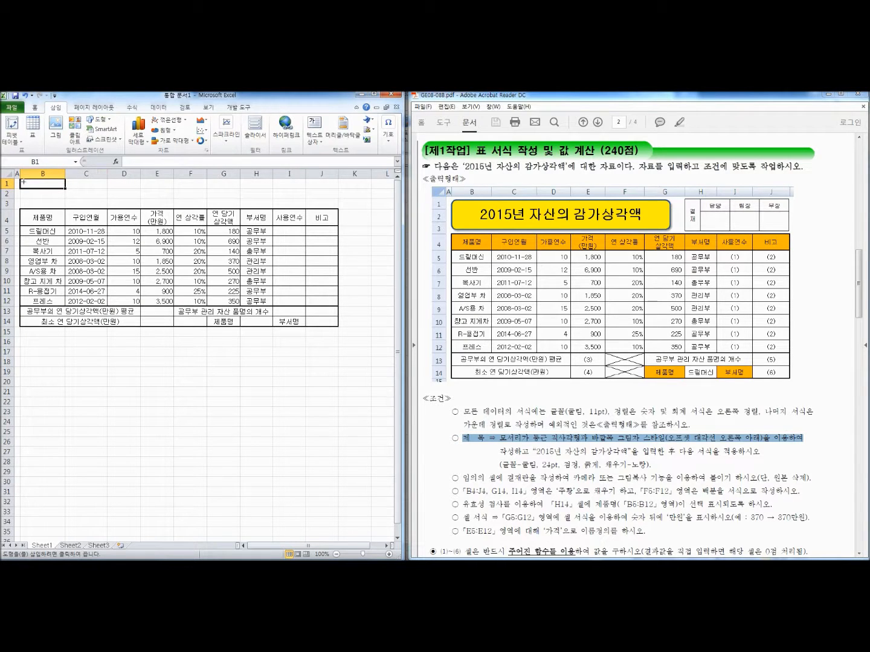
pyautogui.moveTo(21, 180); pyautogui.dragTo(234, 207)
# - Enter the title "2015년 자산의 감가상각액" in the rounded rectangle and select the whole shape
pyautogui.write('2015년 자산의 가')
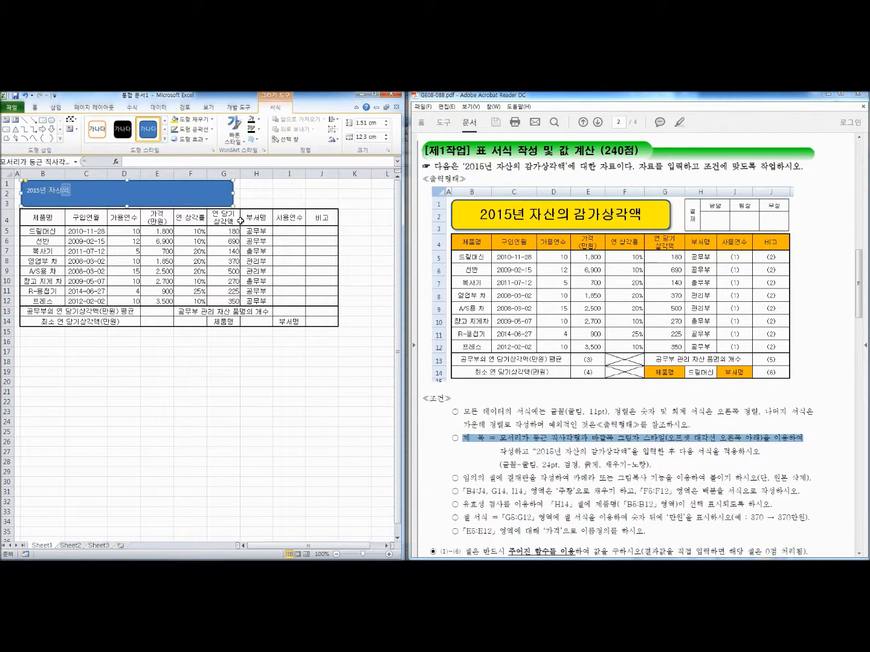
pyautogui.press('BackSpace')
pyautogui.press('BackSpace')
pyautogui.write('감가상각액')
pyautogui.click(217, 205)
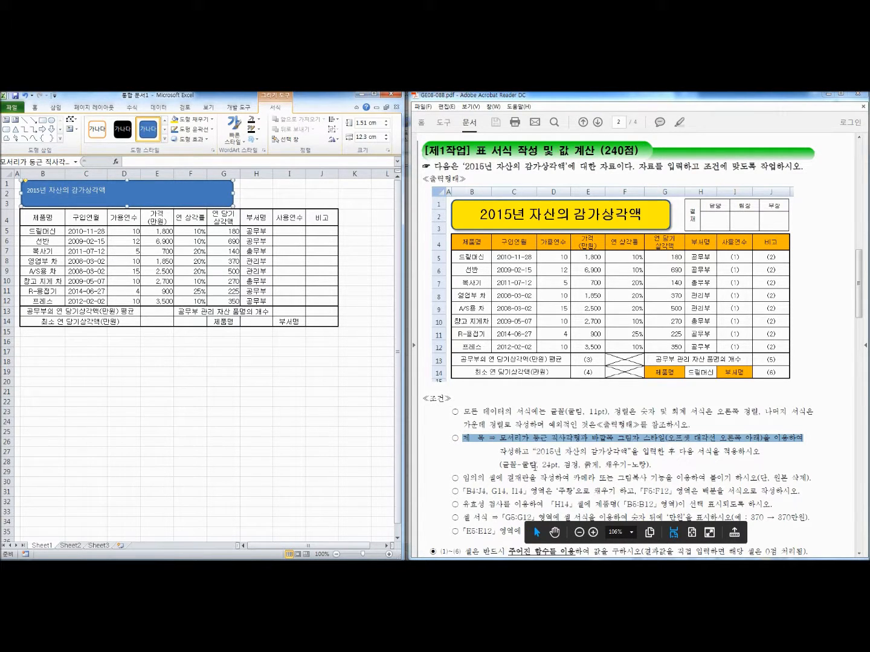
# - Set the title shape's font to 굴림 at 24 pt
pyautogui.click(34, 107)
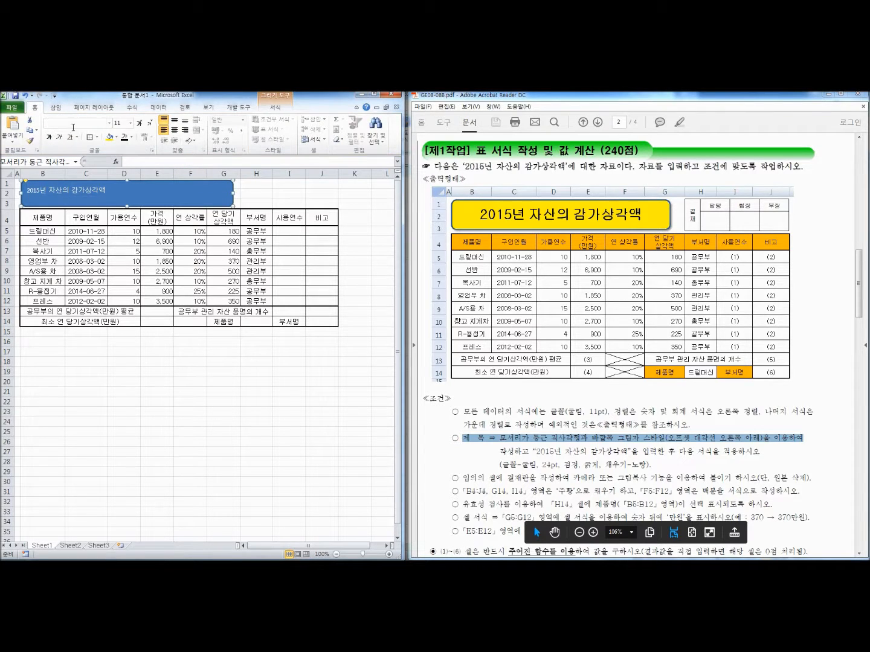
pyautogui.write('굴림')
pyautogui.press('Return')
pyautogui.click(118, 123)
pyautogui.write('2')
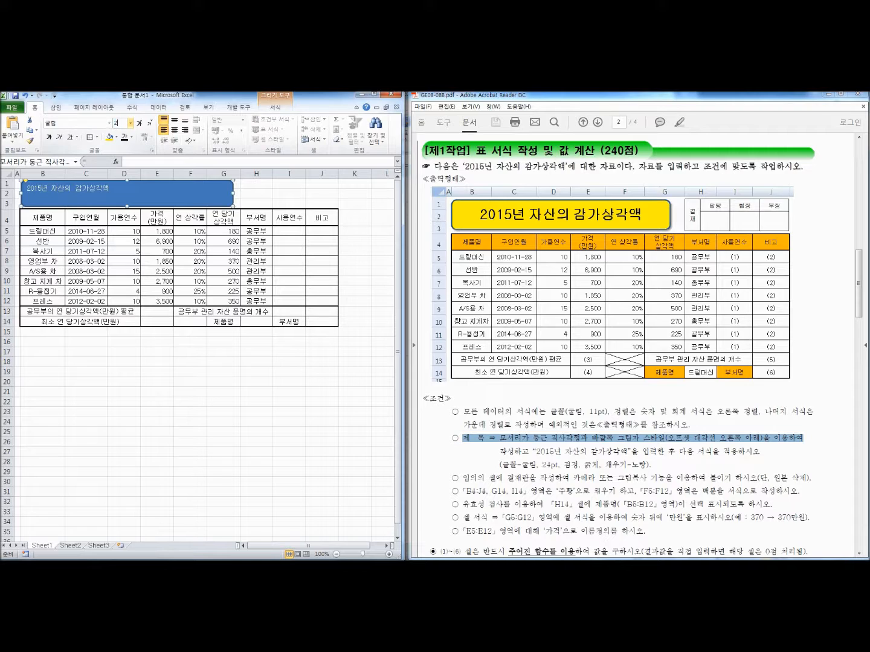
pyautogui.write('4')
pyautogui.press('Return')
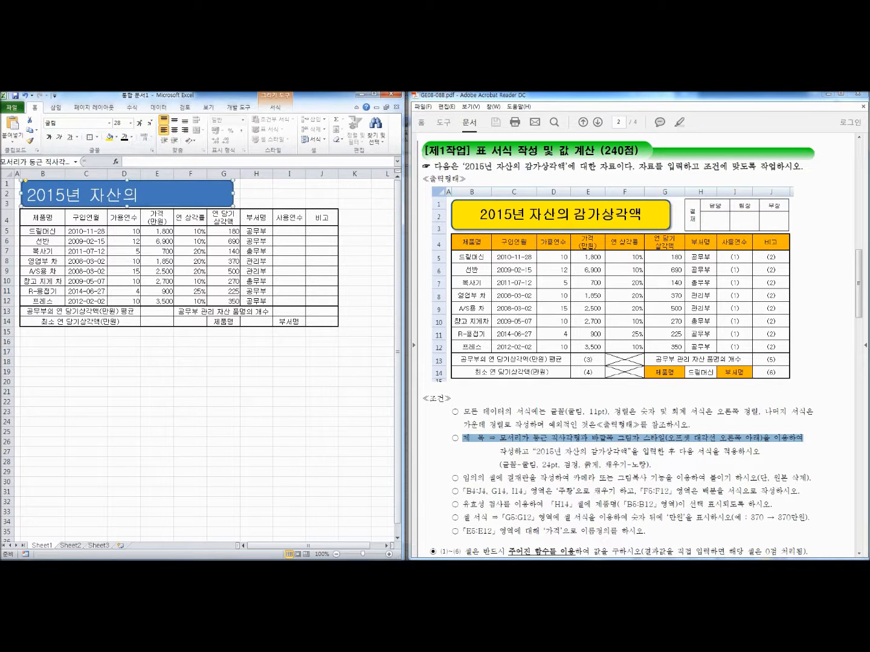
# - Widen the title shape to about 12.52 cm and repair its text to read "2015년 자산의 감가상각액" on one line
pyautogui.moveTo(233, 194); pyautogui.dragTo(236, 194)
pyautogui.write('가상각액')
pyautogui.press('Left')
pyautogui.press('Left')
pyautogui.press('Left')
pyautogui.press('Left')
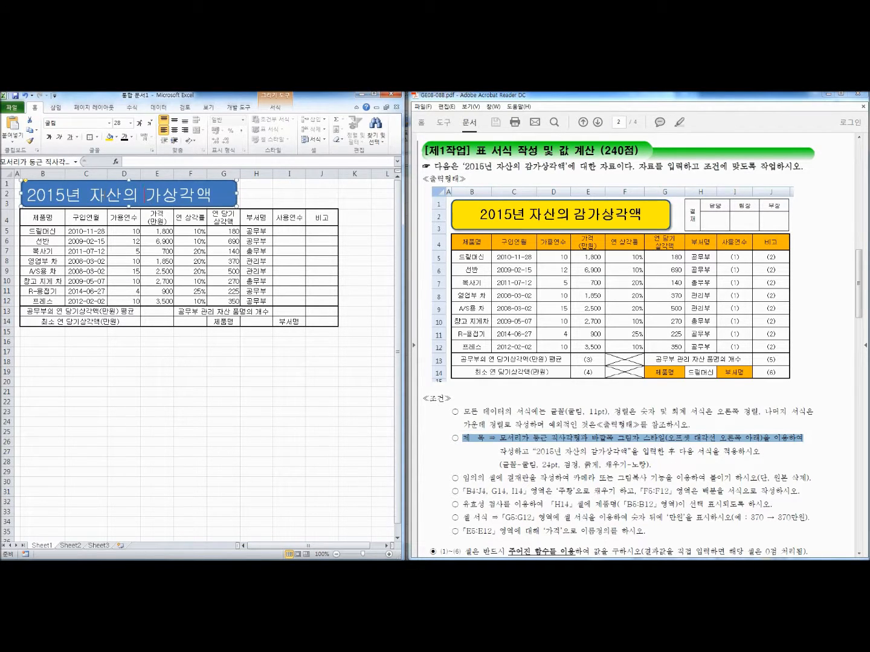
pyautogui.write('감')
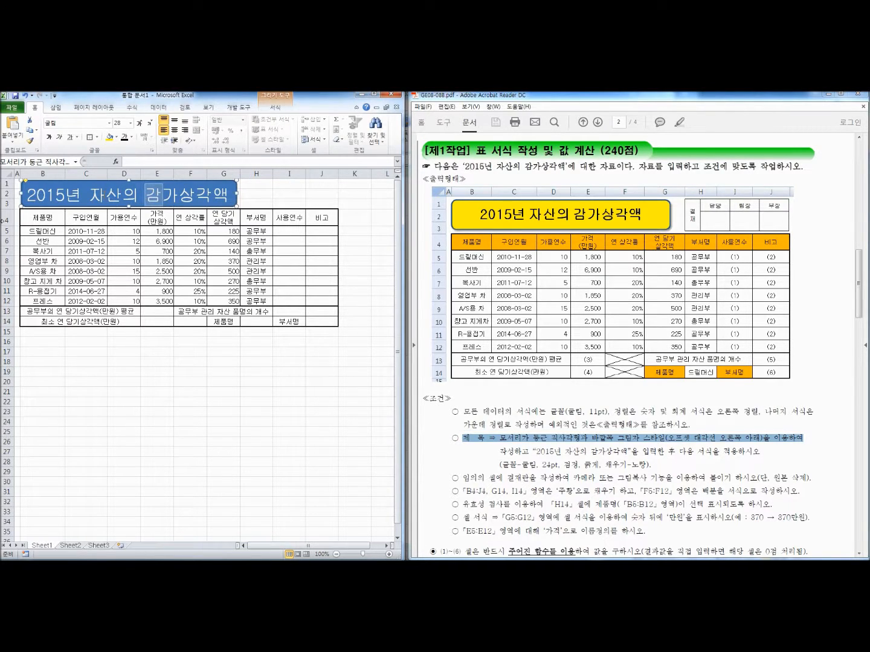
# - Format the title shape with horizontally centered black text on a yellow fill
pyautogui.click(117, 182)
pyautogui.click(174, 129)
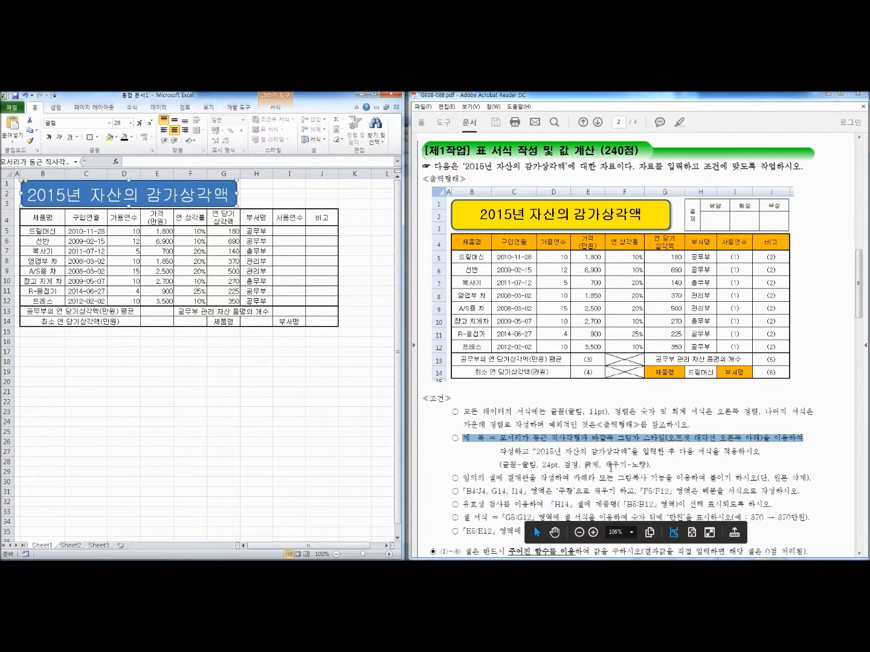
pyautogui.click(113, 138)
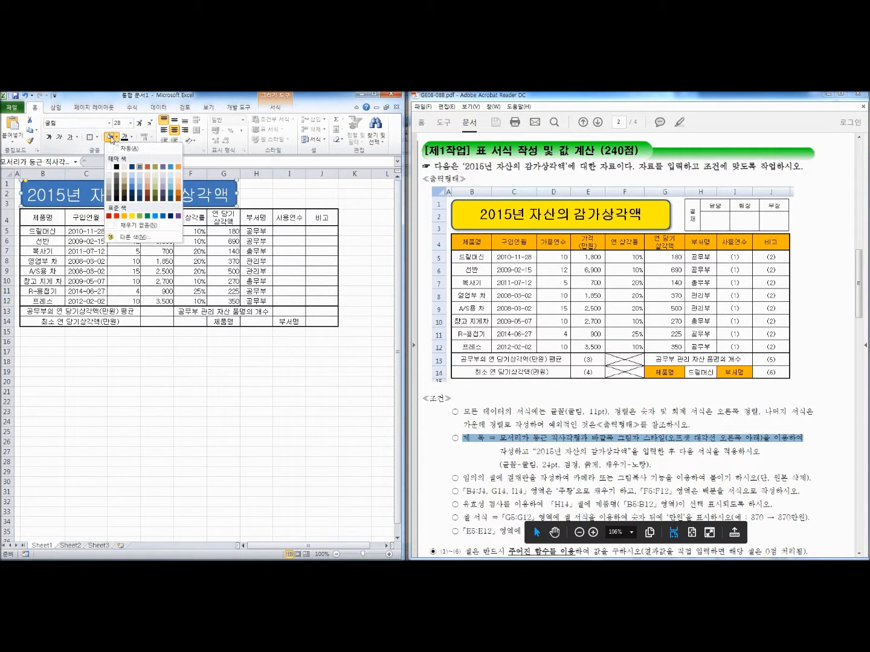
pyautogui.click(133, 216)
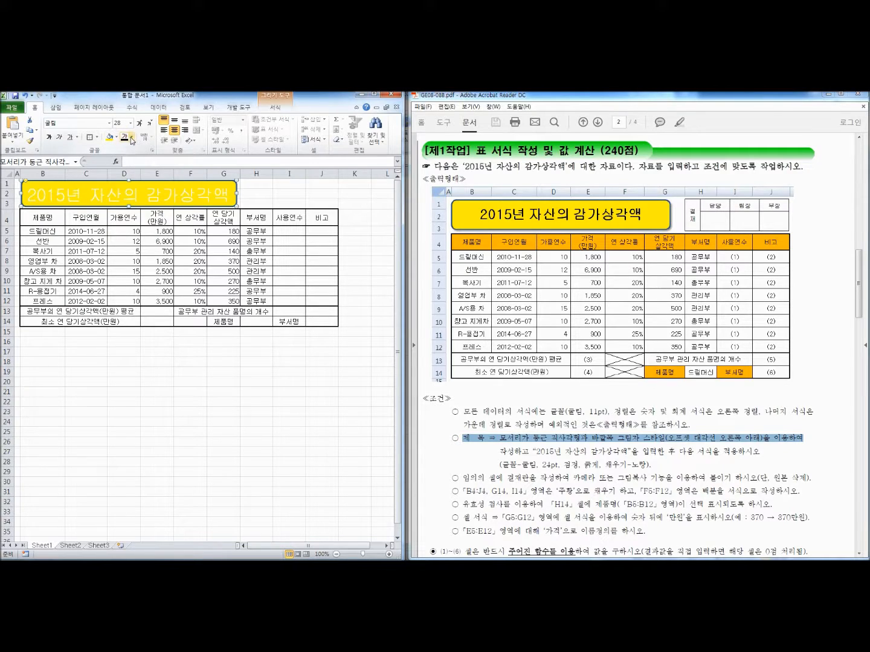
pyautogui.click(132, 139)
pyautogui.click(131, 168)
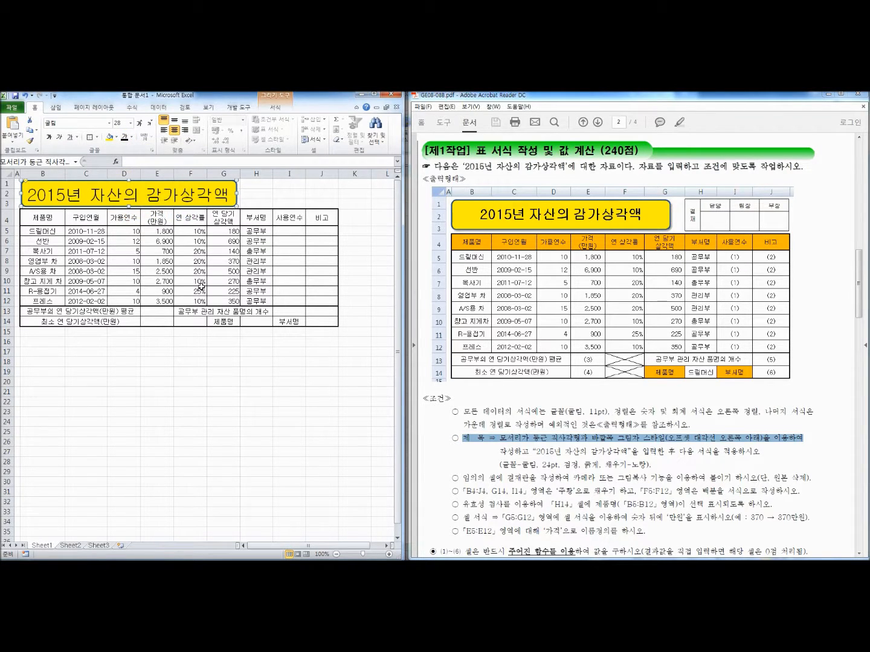
# - Apply the outer shadow, offset diagonal bottom right, to the title shape as the PDF condition requires
pyautogui.moveTo(498, 451); pyautogui.dragTo(688, 454)
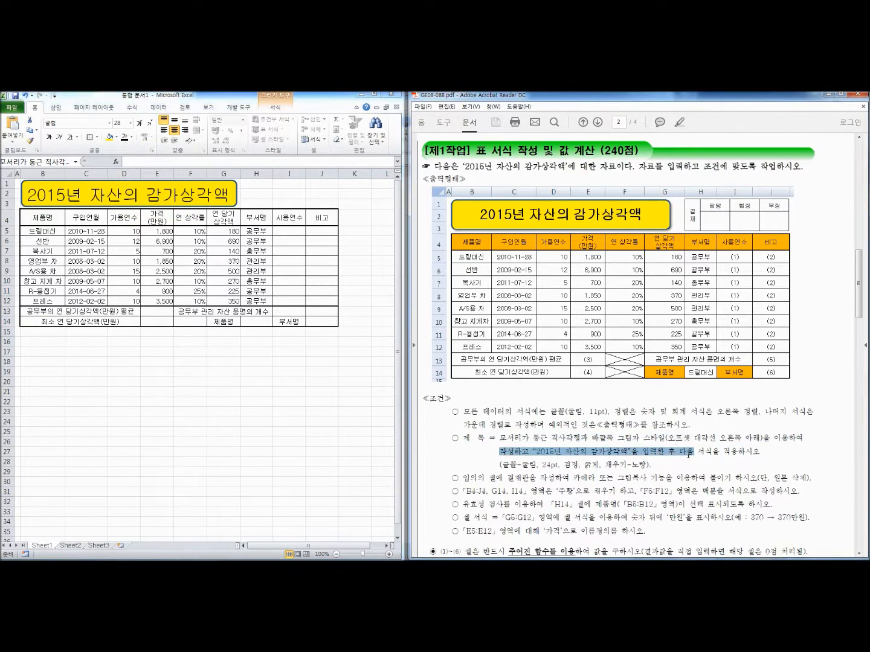
pyautogui.moveTo(587, 435); pyautogui.dragTo(785, 441)
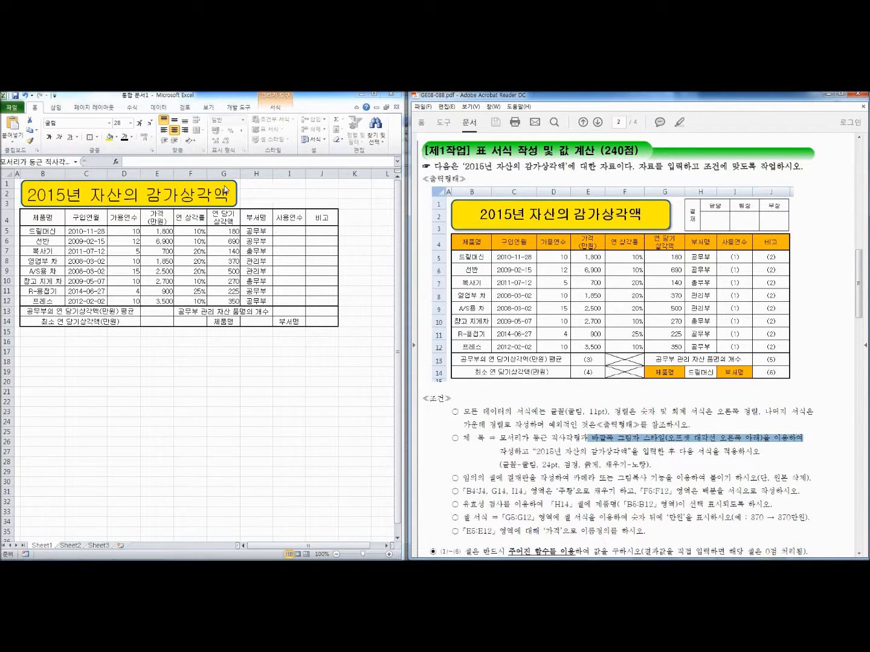
pyautogui.click(226, 189)
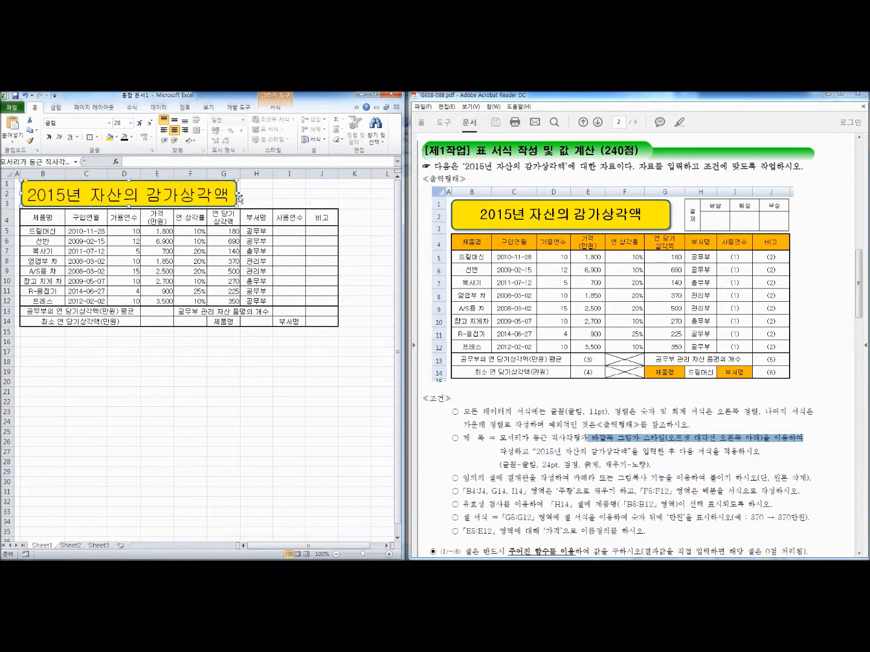
pyautogui.doubleClick(234, 187)
pyautogui.click(189, 138)
pyautogui.moveTo(190, 178)
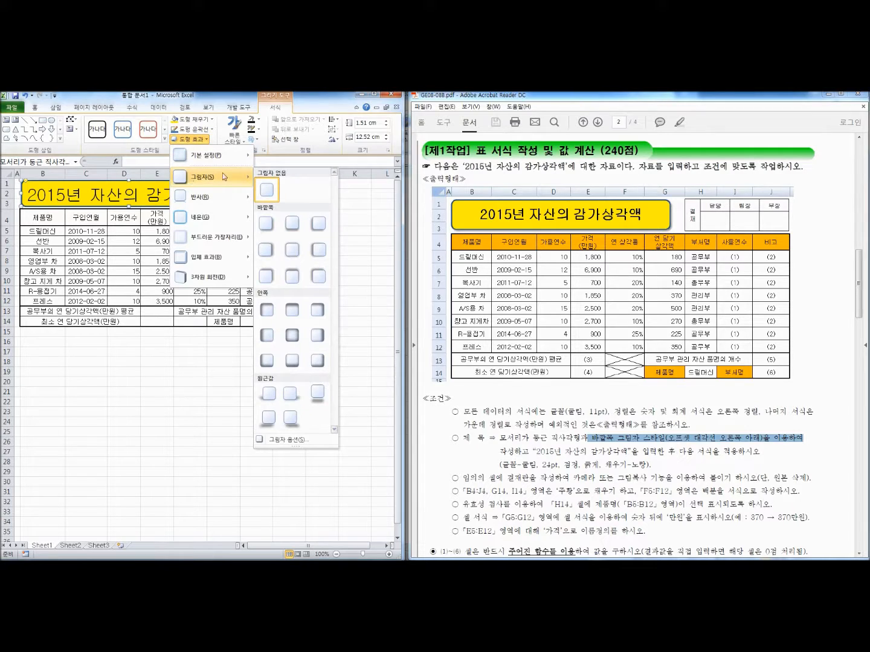
pyautogui.click(266, 225)
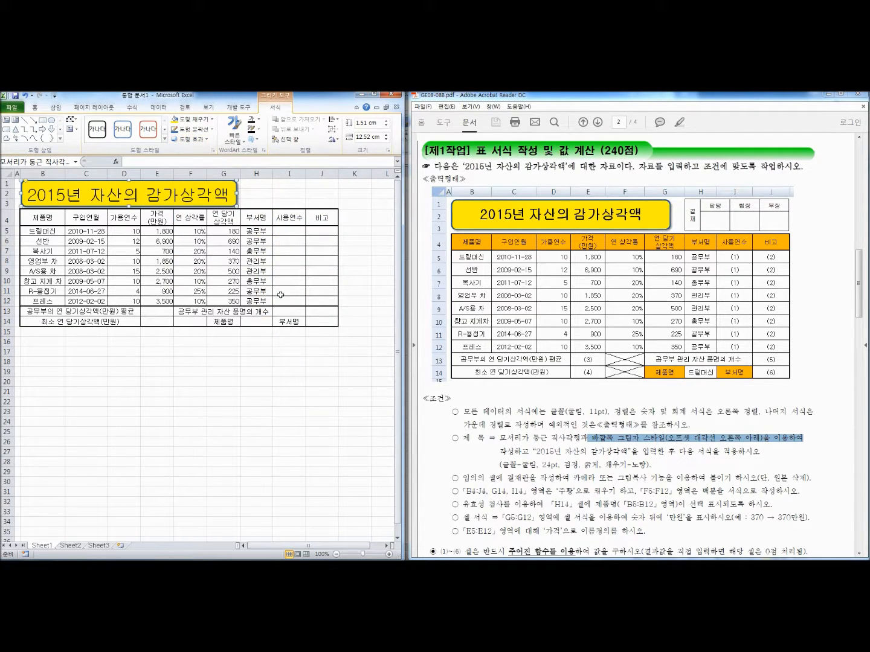
# - Make the title text in the rounded rectangle bold and deselect the shape
pyautogui.click(35, 107)
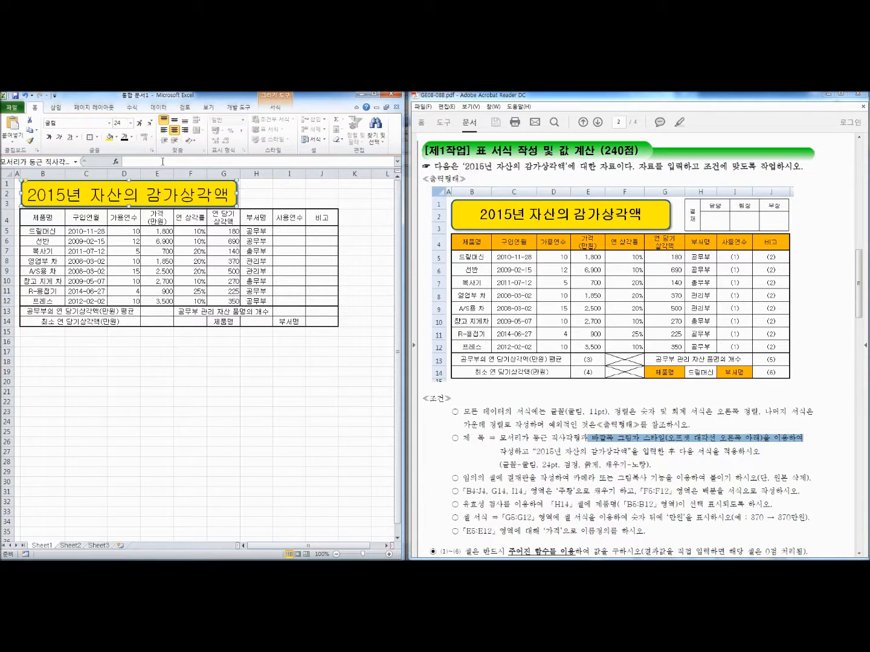
pyautogui.click(48, 138)
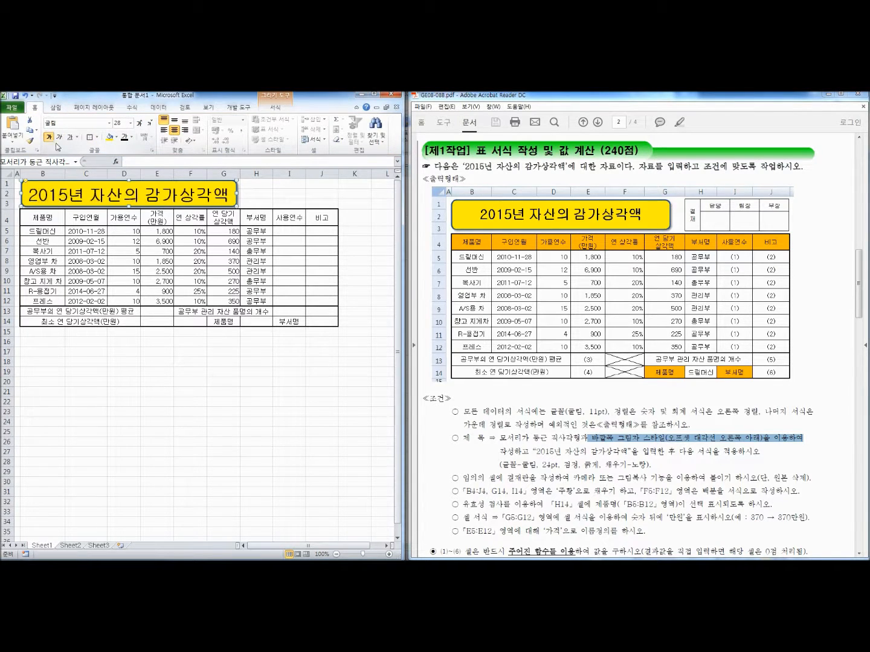
pyautogui.click(289, 262)
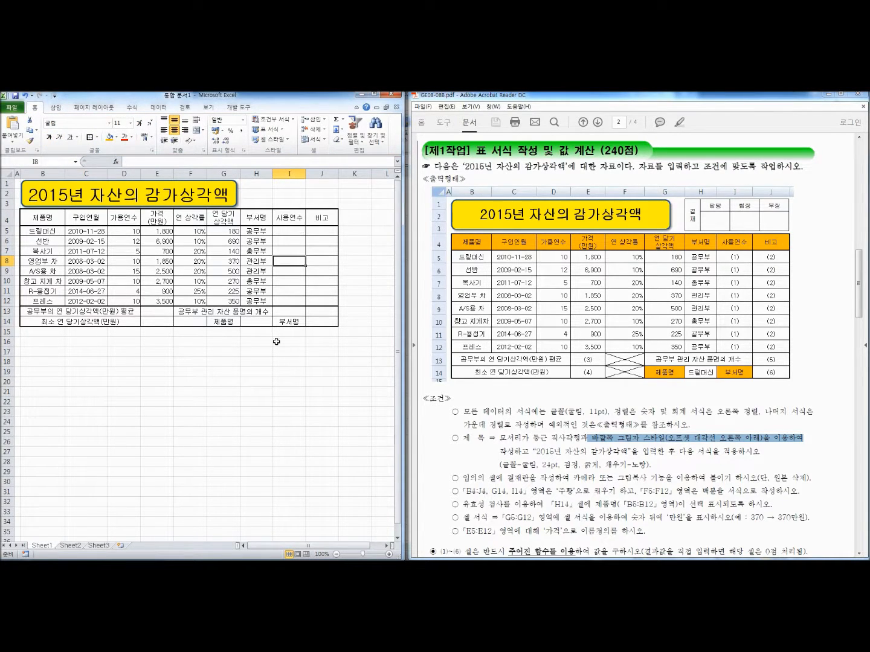
# - Fill the header cells B4:J4 and the label cells G14 and I14 with orange
pyautogui.moveTo(41, 218); pyautogui.dragTo(322, 217)
pyautogui.keyDown('ctrl'); pyautogui.click(231, 321); pyautogui.keyUp('ctrl')
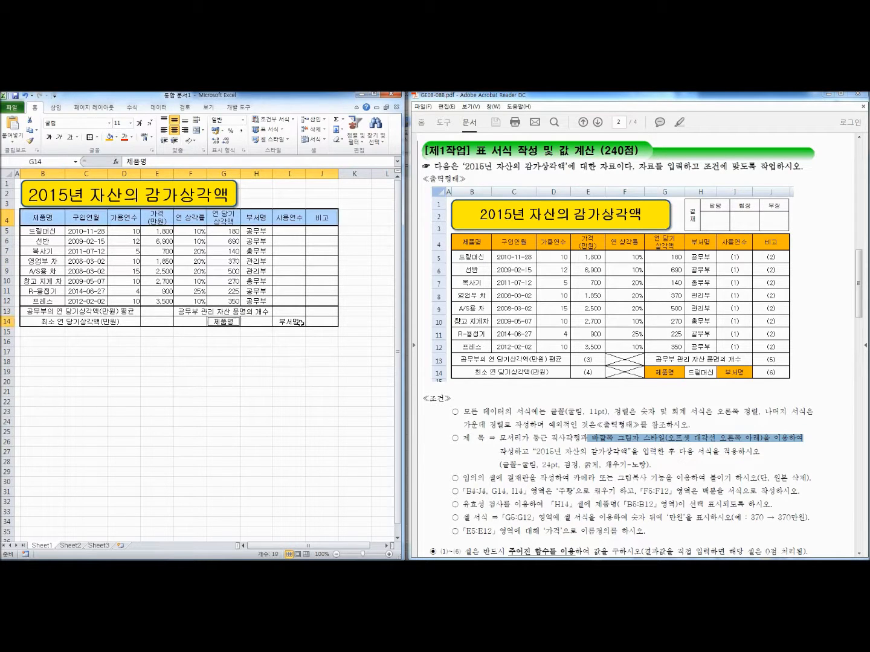
pyautogui.keyDown('ctrl'); pyautogui.click(301, 323); pyautogui.keyUp('ctrl')
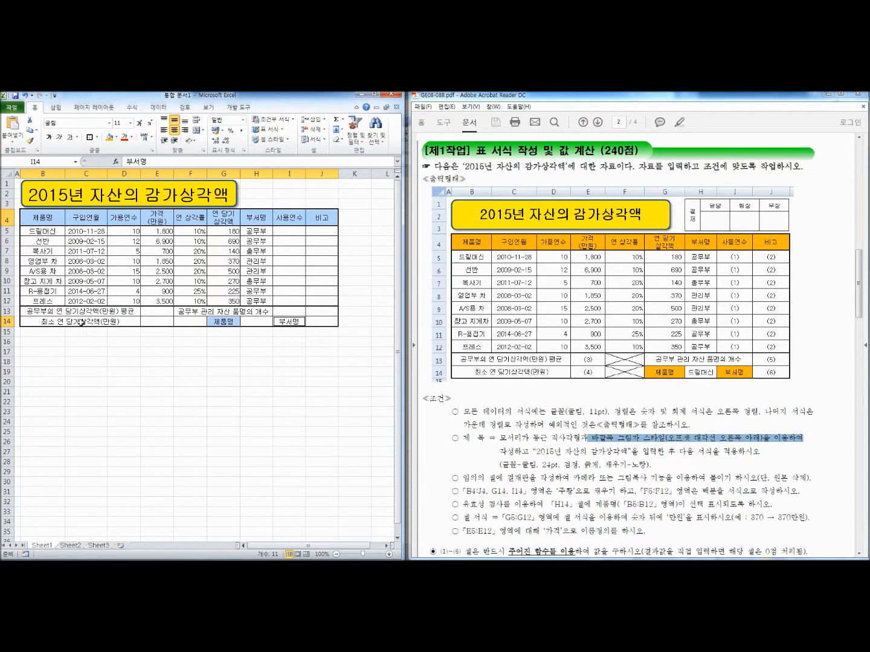
pyautogui.click(116, 138)
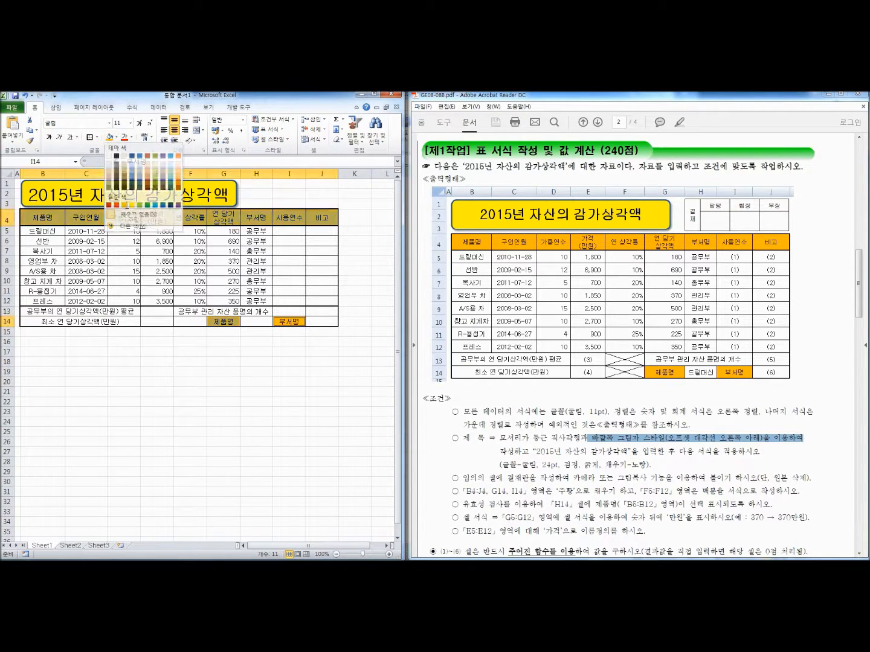
pyautogui.click(125, 206)
# - Check the PDF's orange-fill condition and its percentage-format condition for F5:F12 against the worksheet
pyautogui.moveTo(462, 477); pyautogui.dragTo(563, 489)
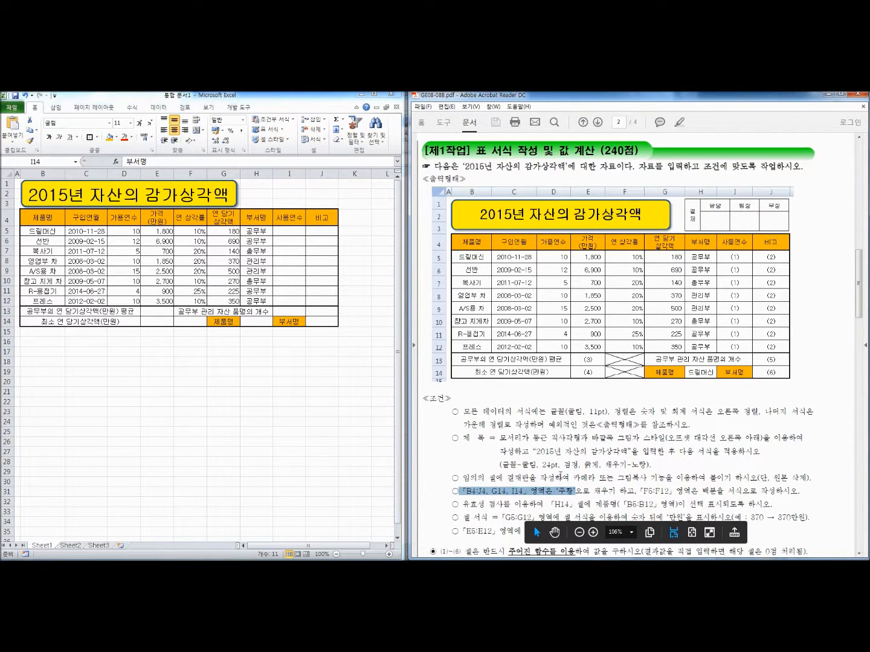
pyautogui.moveTo(636, 492); pyautogui.dragTo(681, 494)
pyautogui.hotkey('alt', 'Tab')
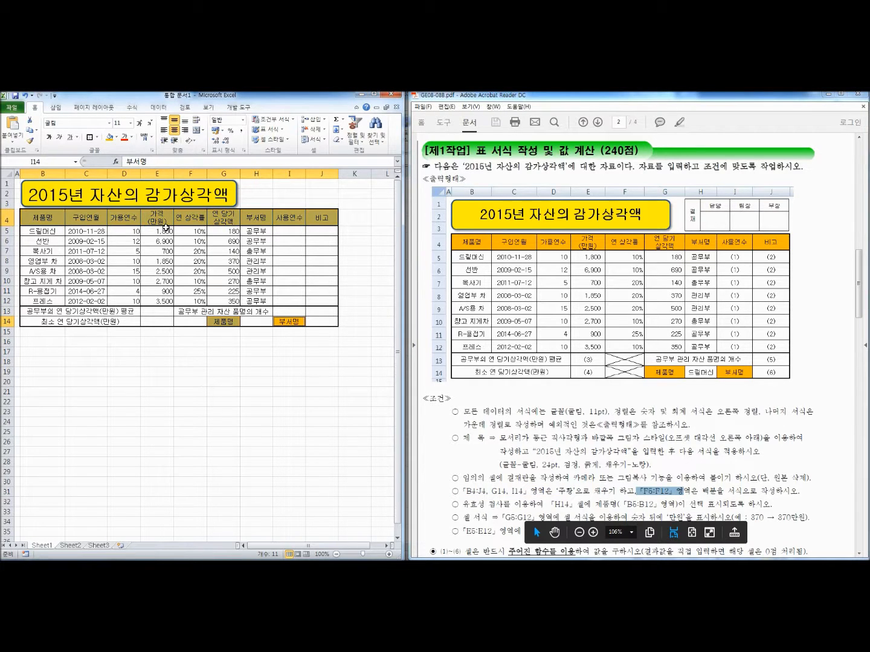
pyautogui.click(157, 231)
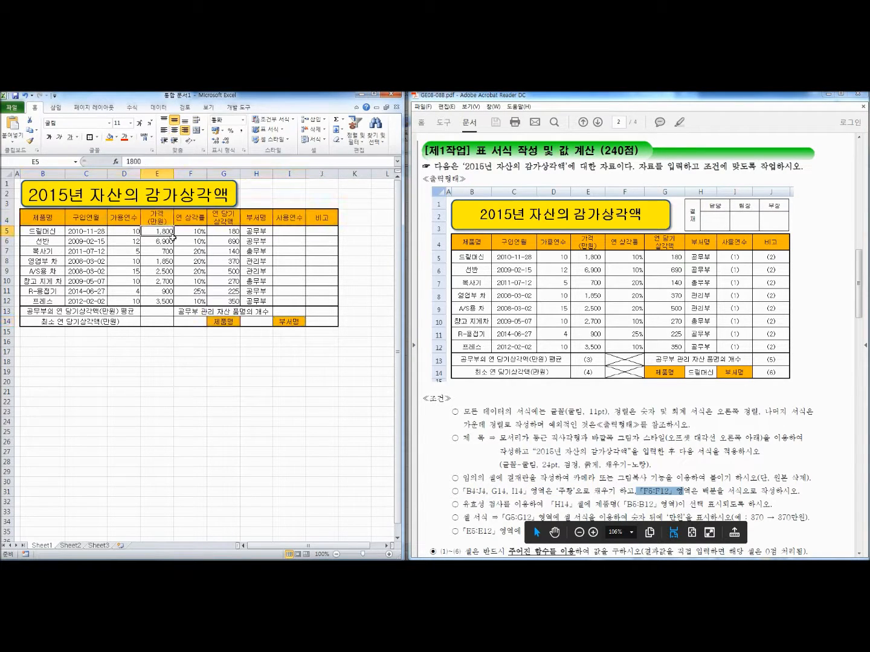
pyautogui.moveTo(195, 233); pyautogui.dragTo(189, 301)
# - Try a percentage entry of 10% in empty cell F18, and clear the cell
pyautogui.click(190, 362)
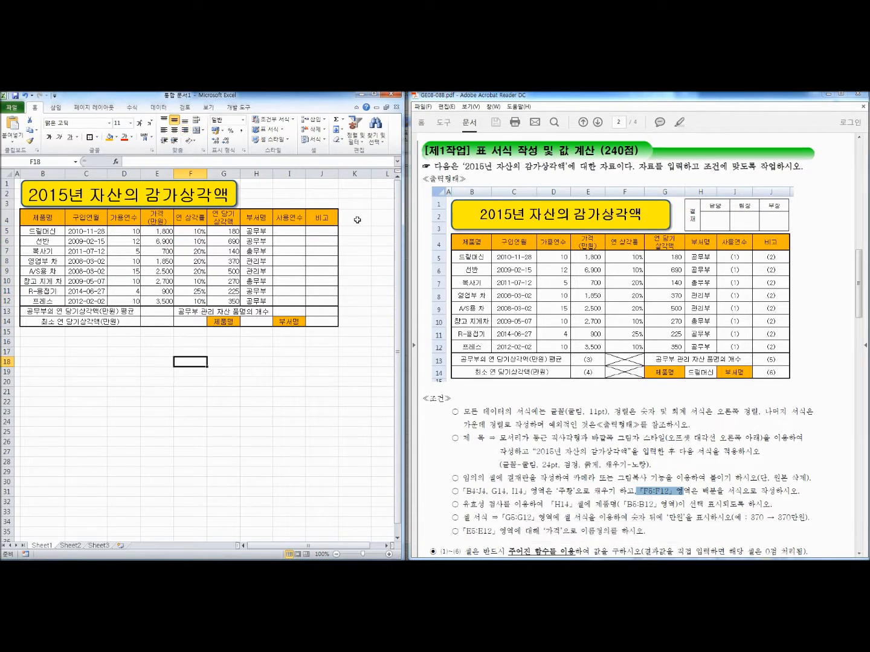
pyautogui.write('10')
pyautogui.press('Return')
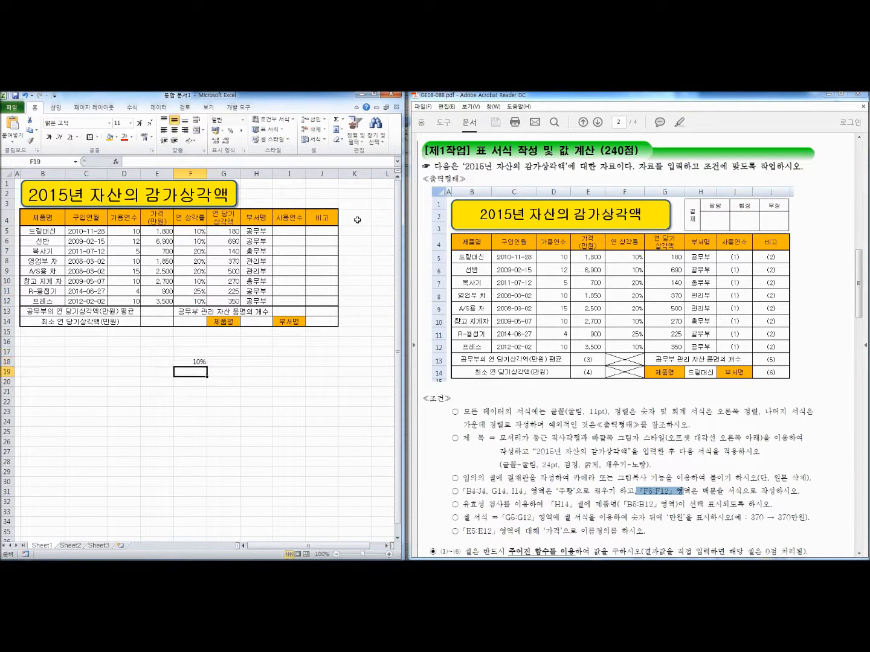
pyautogui.press('Up')
pyautogui.press('Delete')
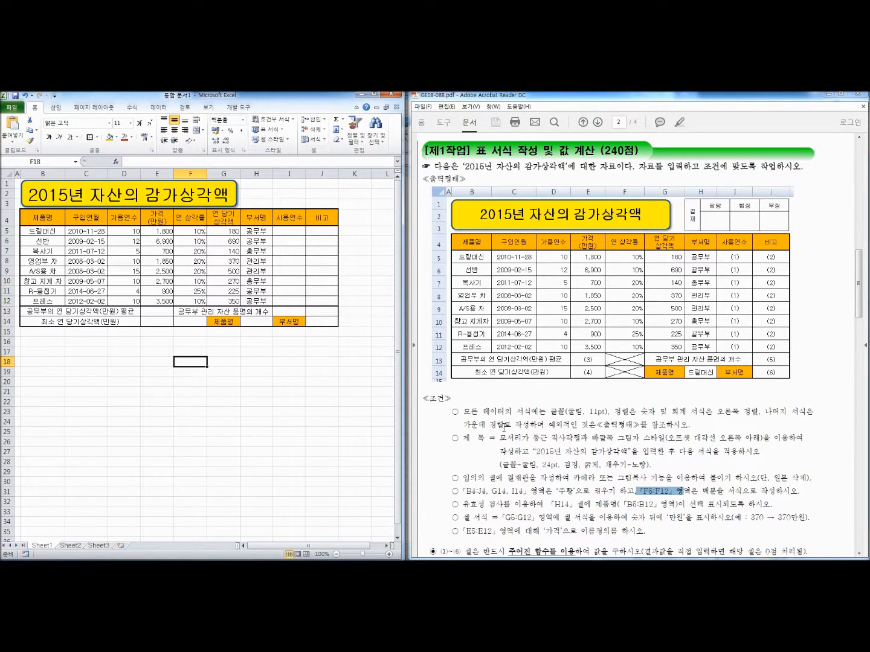
# - Highlight the data validation condition for cell H14 in the exam PDF
pyautogui.click(510, 459)
pyautogui.scroll(-2, 511, 459)
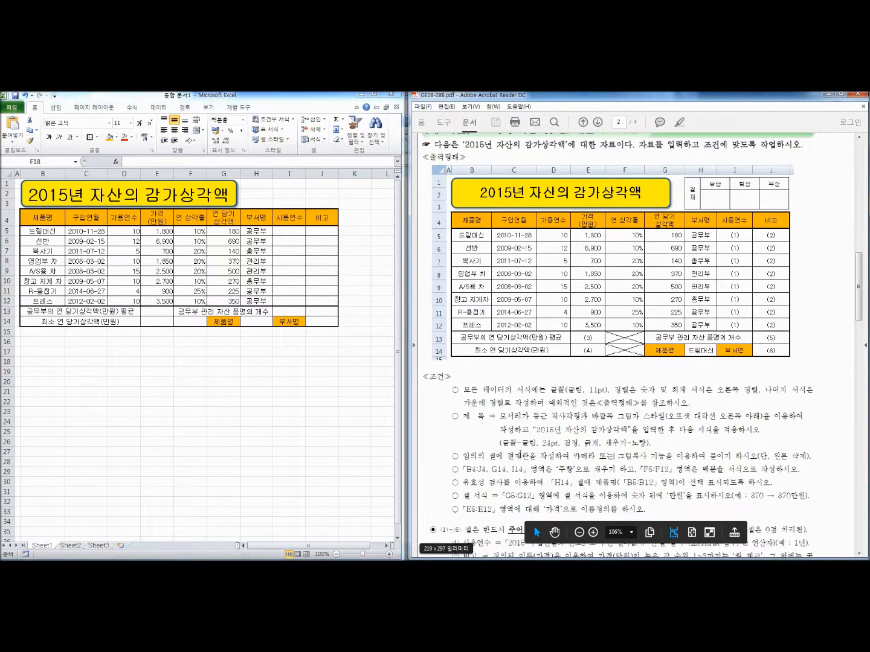
pyautogui.moveTo(464, 460); pyautogui.dragTo(775, 459)
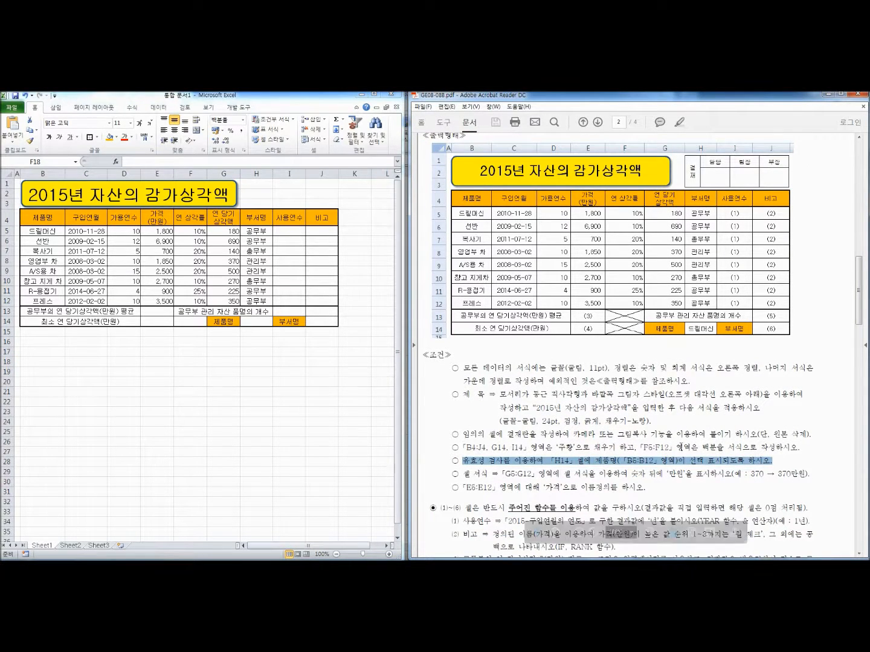
# - Add a list data validation to cell H14 with the product names in B5:B12 as its source
pyautogui.click(726, 356)
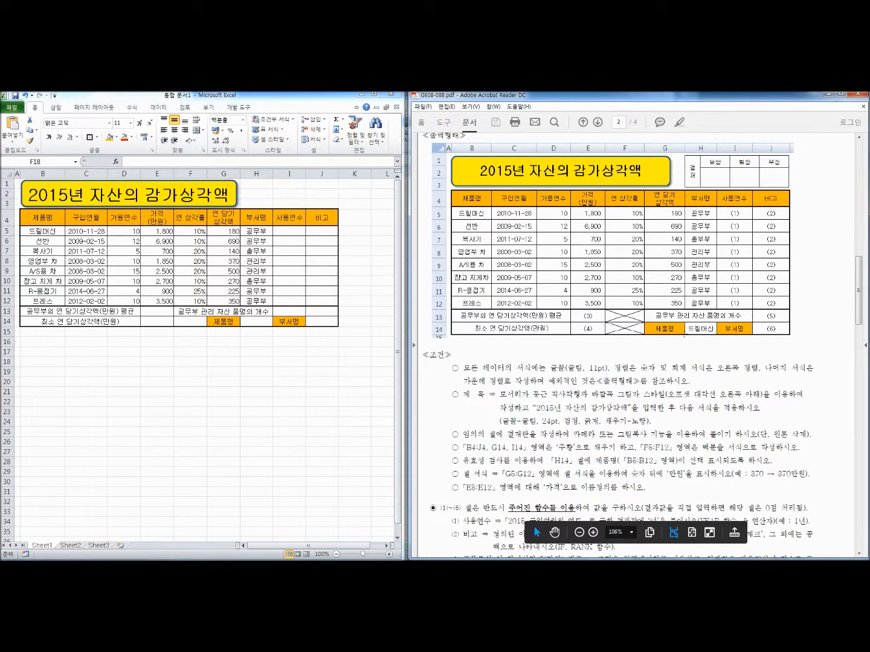
pyautogui.click(253, 322)
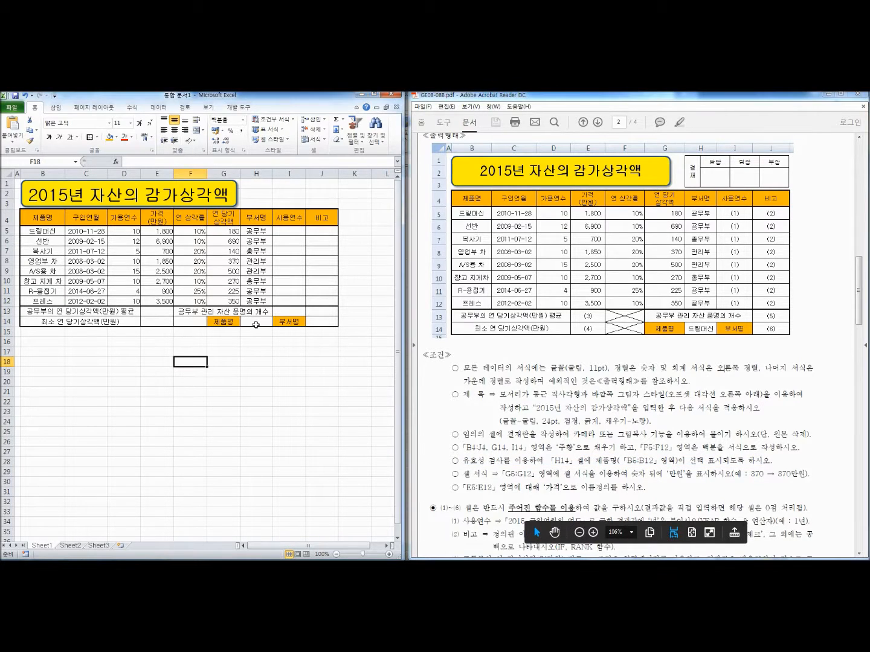
pyautogui.click(158, 107)
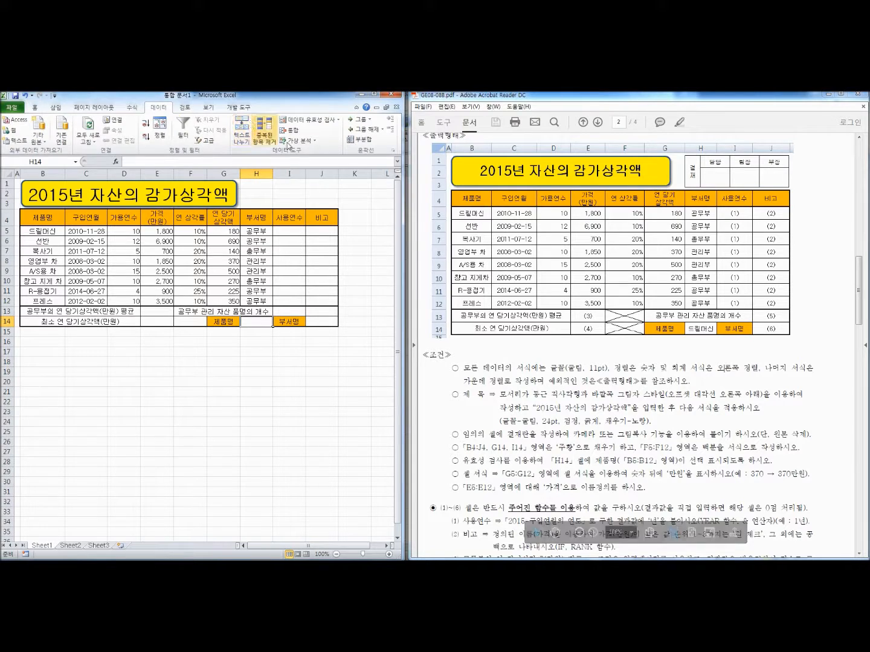
pyautogui.click(313, 120)
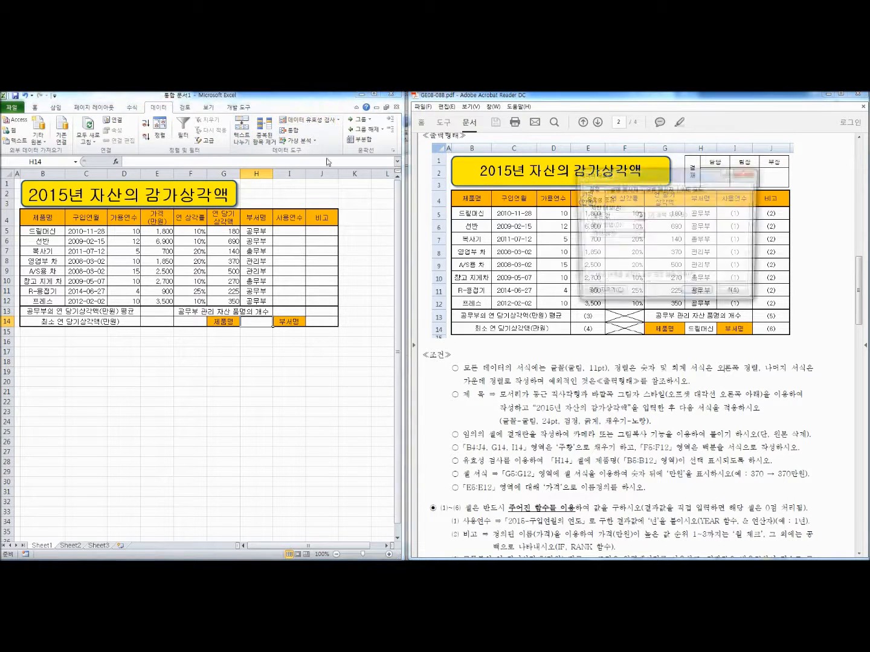
pyautogui.moveTo(627, 178); pyautogui.dragTo(312, 383)
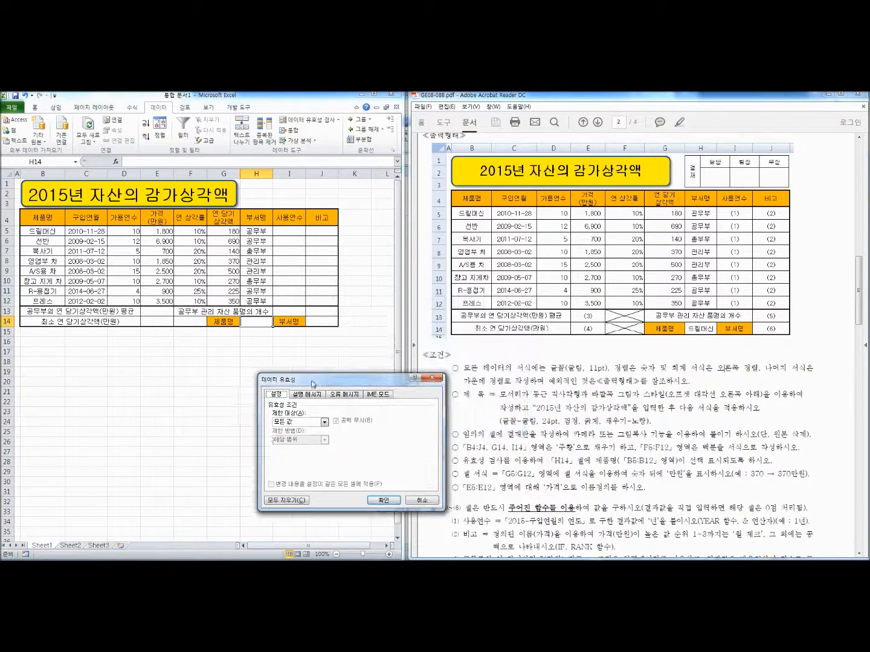
pyautogui.click(324, 421)
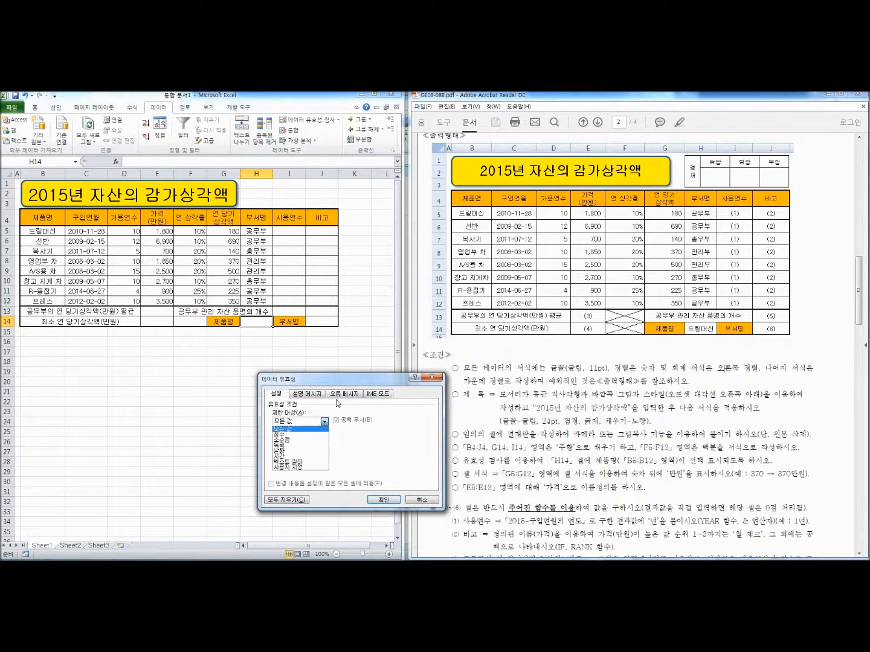
pyautogui.click(292, 445)
pyautogui.moveTo(331, 377); pyautogui.dragTo(264, 370)
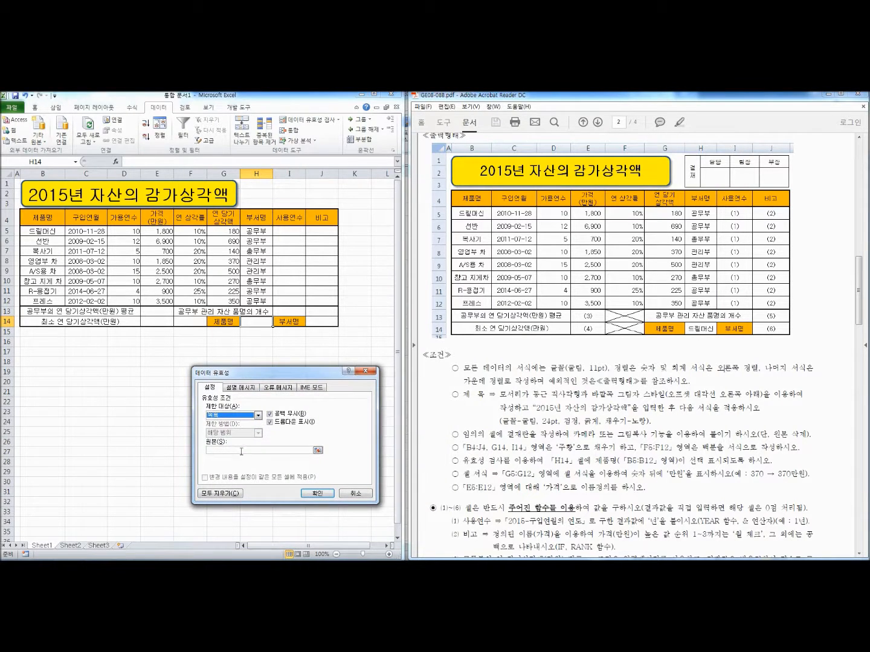
pyautogui.click(240, 449)
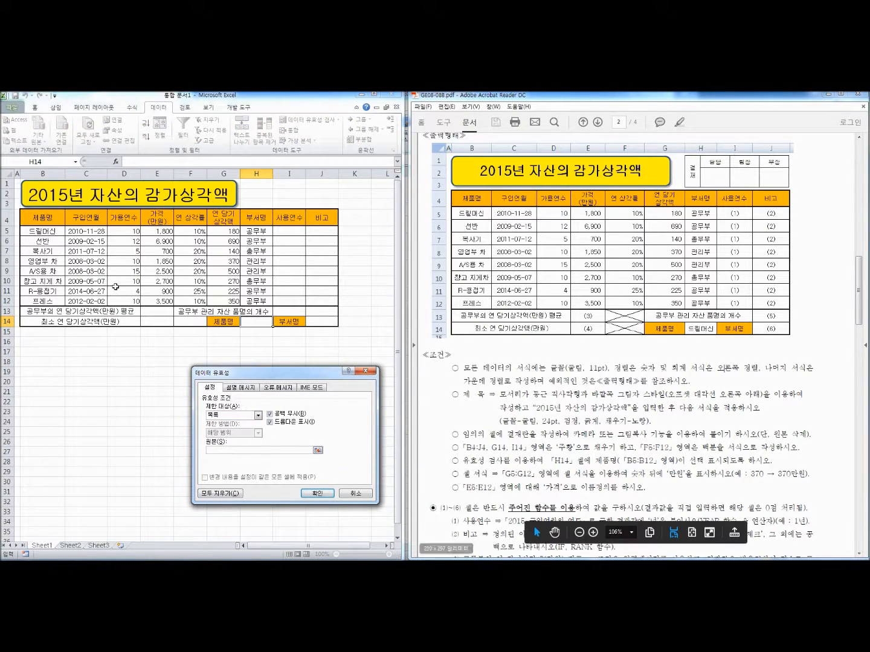
pyautogui.moveTo(48, 232); pyautogui.dragTo(56, 302)
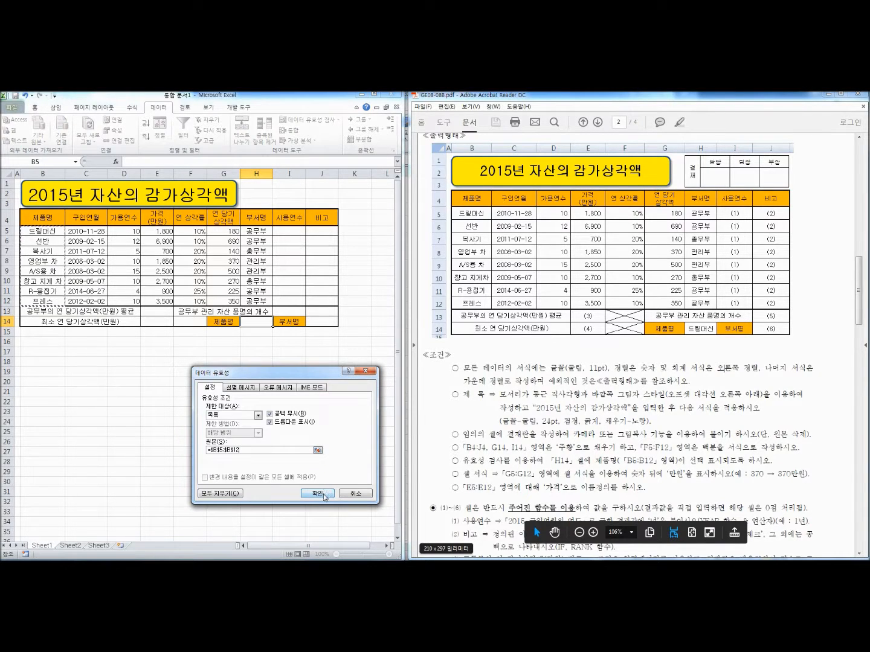
pyautogui.click(317, 495)
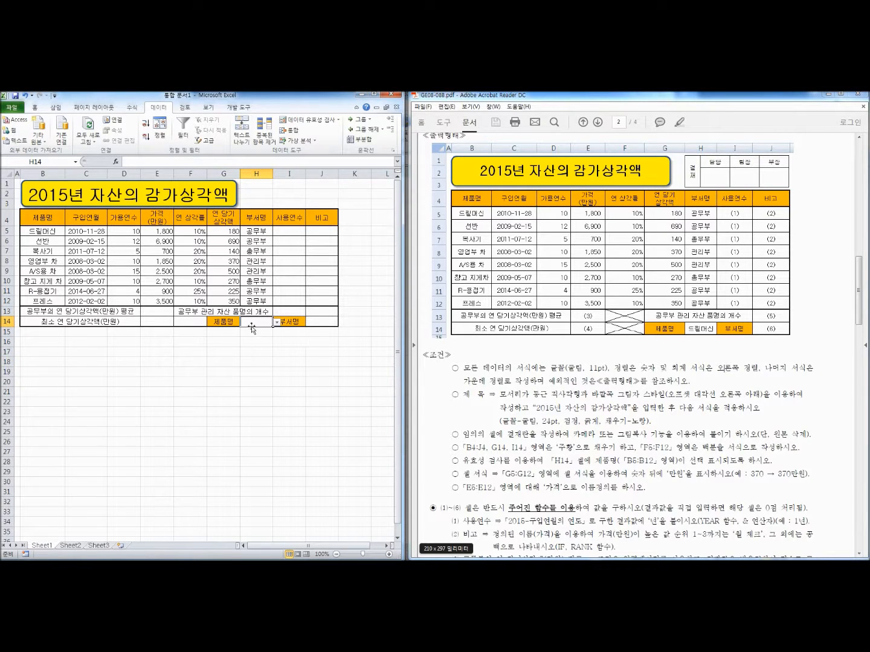
# - Choose 드릴머신 as the product name from the validation list in cell H14
pyautogui.click(276, 327)
pyautogui.click(253, 332)
pyautogui.click(233, 379)
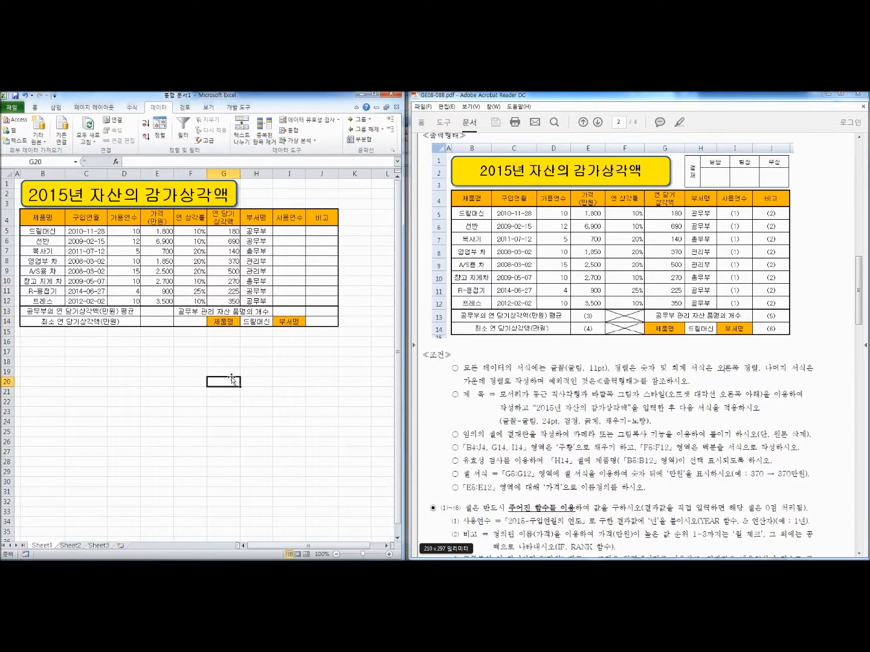
# - Try a list validation in empty cell G20 with the directly entered items 드릴머신, 선반 and 복사기, and preview its list
pyautogui.click(302, 119)
pyautogui.click(232, 415)
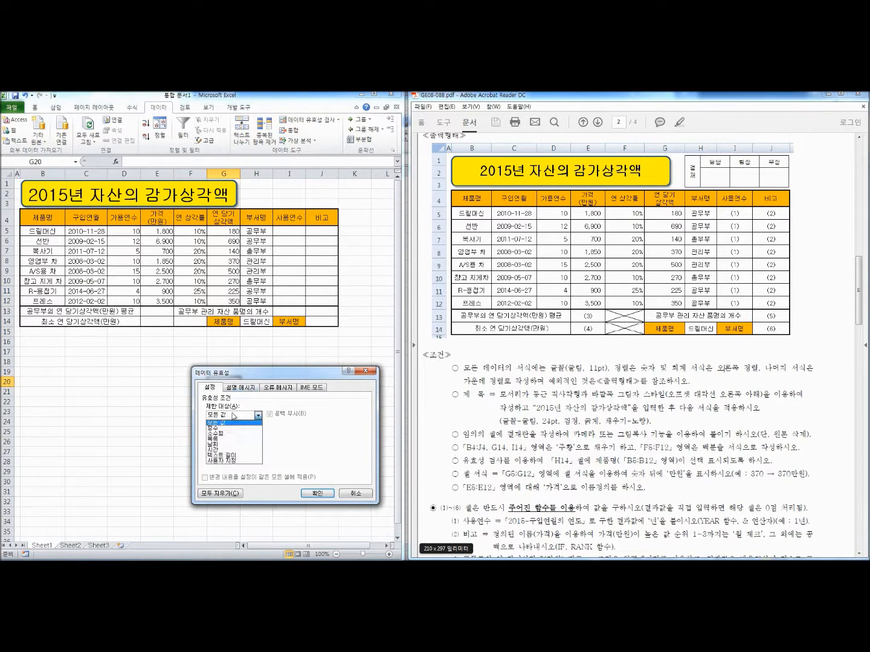
pyautogui.click(222, 439)
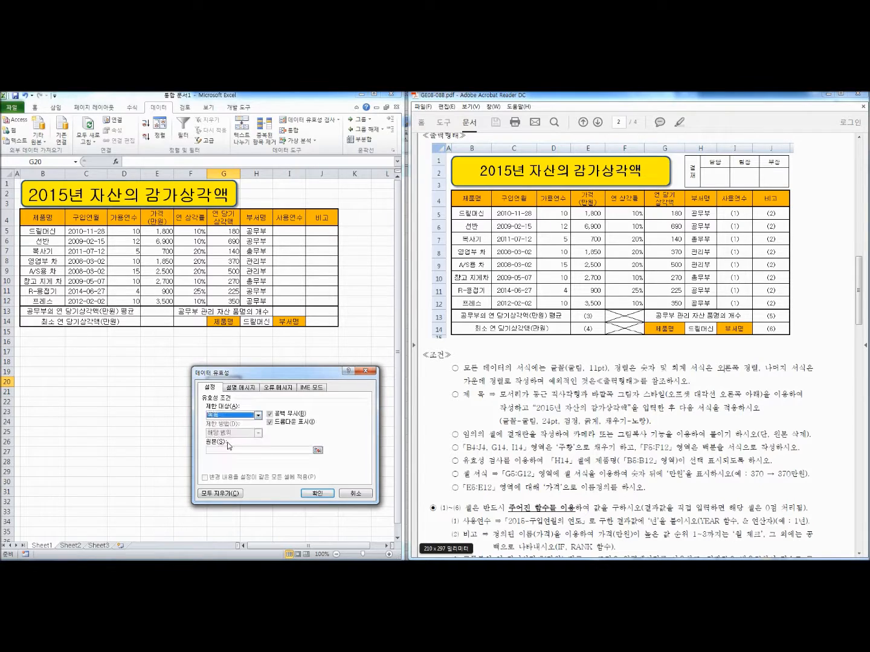
pyautogui.click(231, 450)
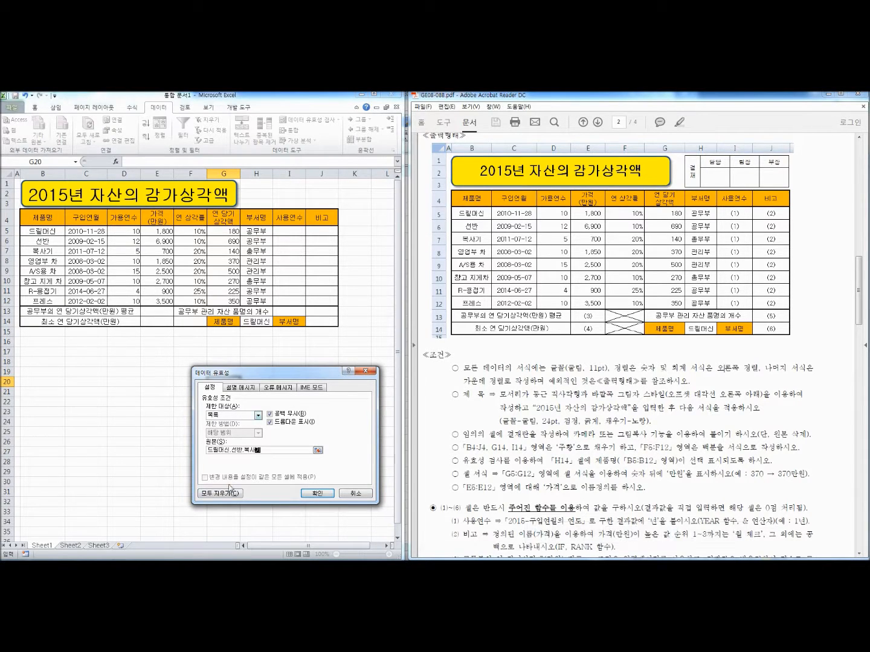
pyautogui.click(318, 493)
pyautogui.click(244, 382)
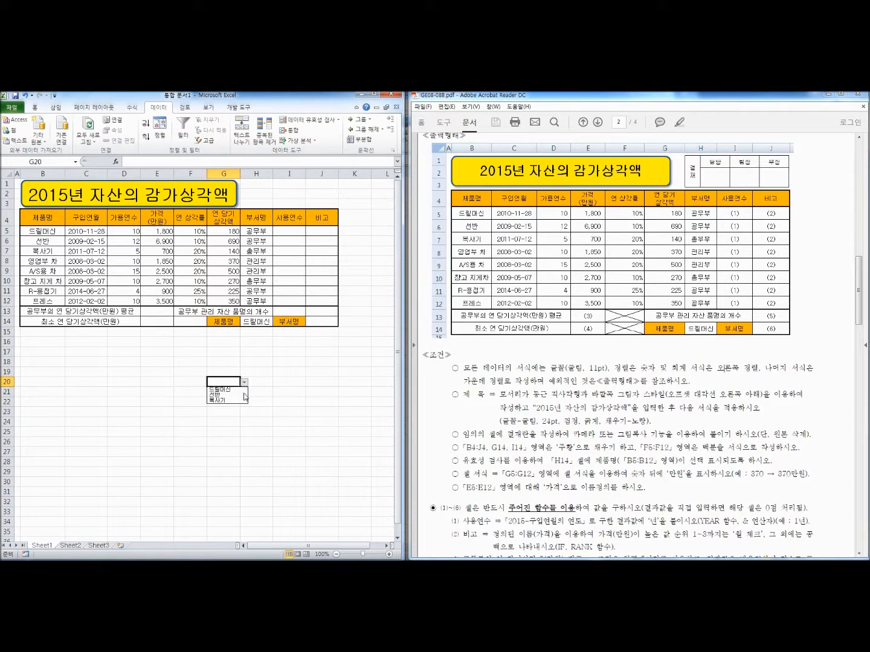
pyautogui.click(288, 417)
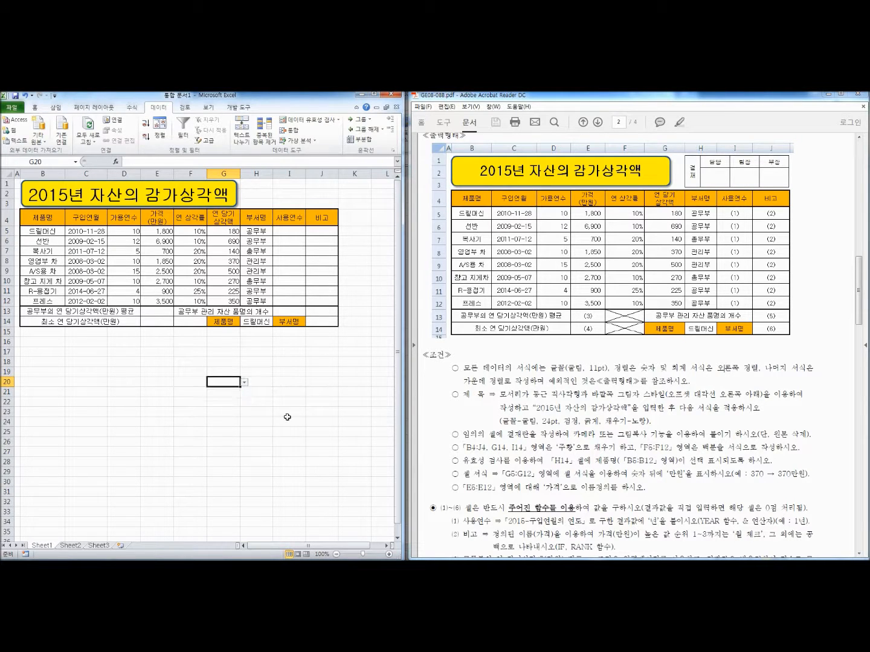
# - Delete the test cell G20 with its validation, shifting the cells below up
pyautogui.rightClick(214, 384)
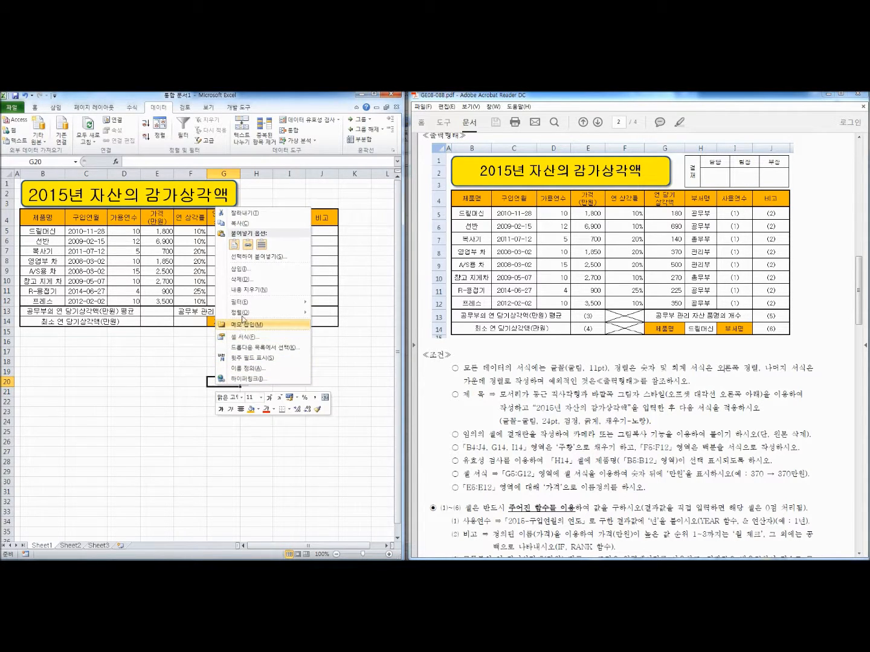
pyautogui.click(247, 281)
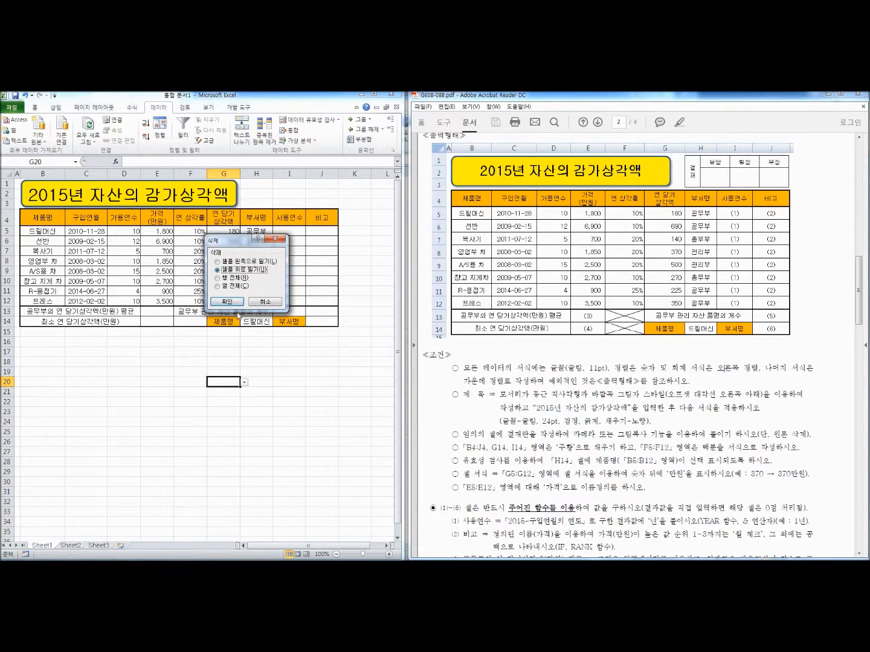
pyautogui.click(236, 302)
pyautogui.click(287, 399)
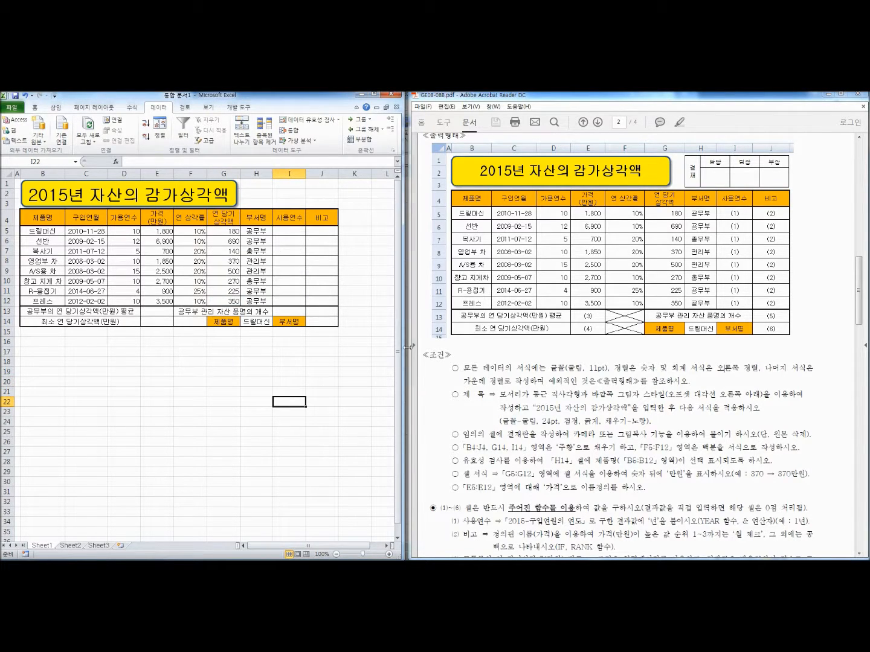
# - Check the PDF's format condition for G5:G12 and apply the custom number format G/표준"만원" to those cells
pyautogui.moveTo(458, 473); pyautogui.dragTo(716, 478)
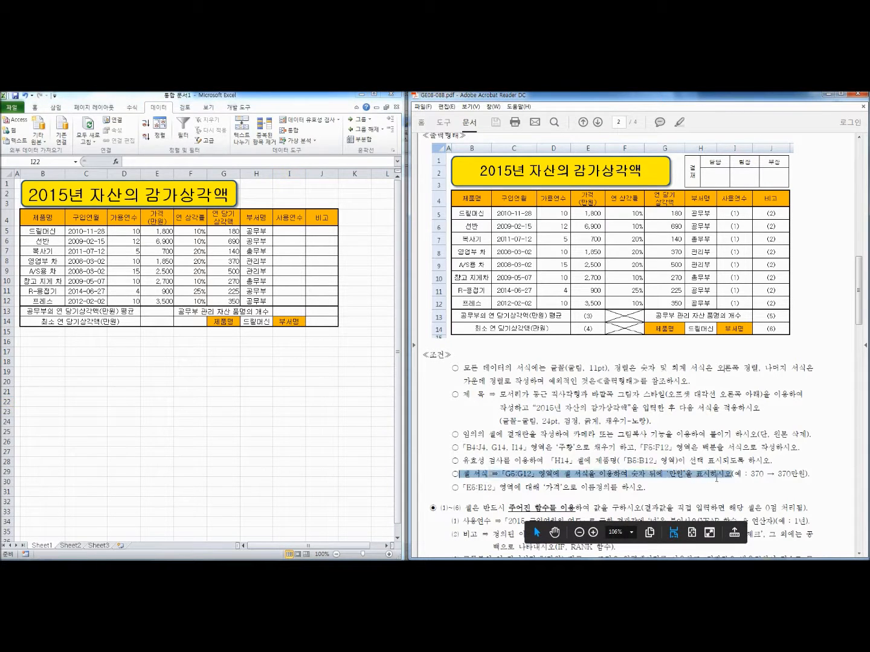
pyautogui.click(659, 483)
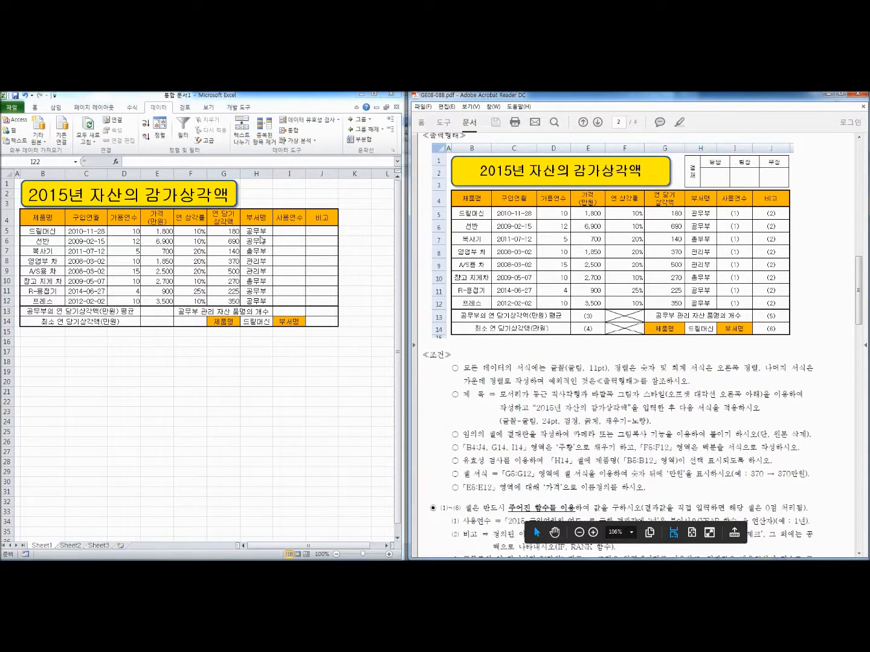
pyautogui.moveTo(232, 232); pyautogui.dragTo(226, 301)
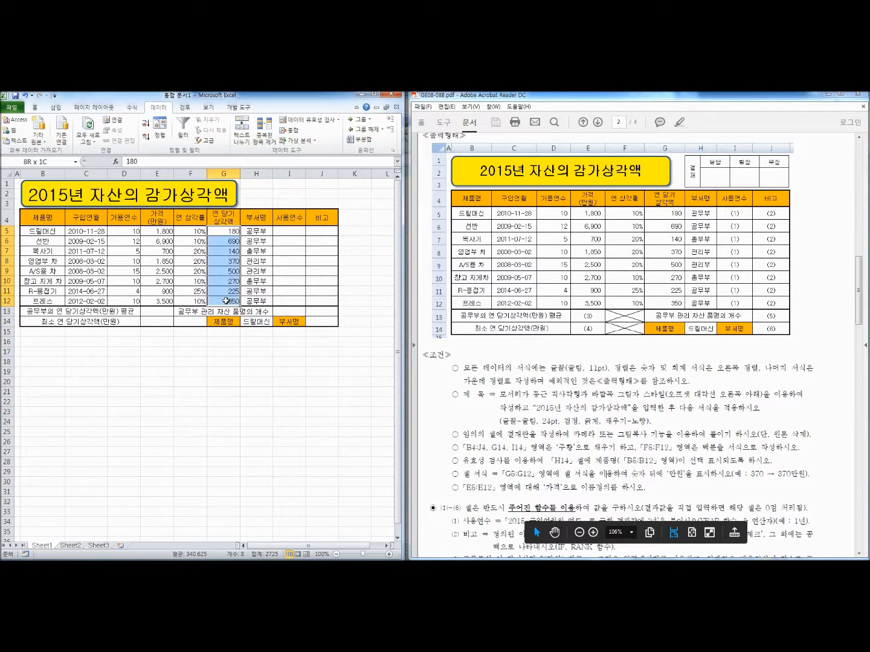
pyautogui.rightClick(227, 281)
pyautogui.click(247, 410)
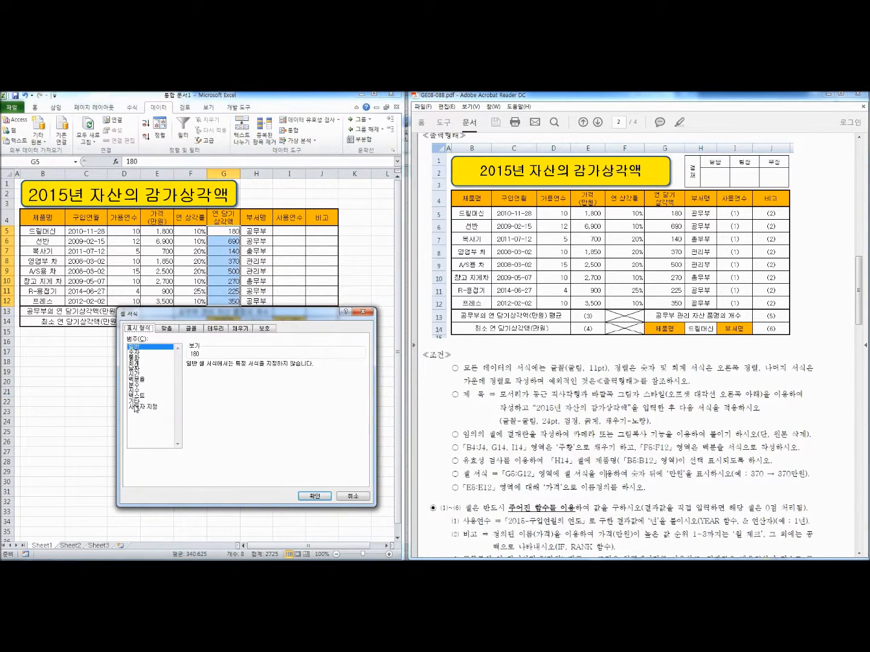
pyautogui.click(145, 408)
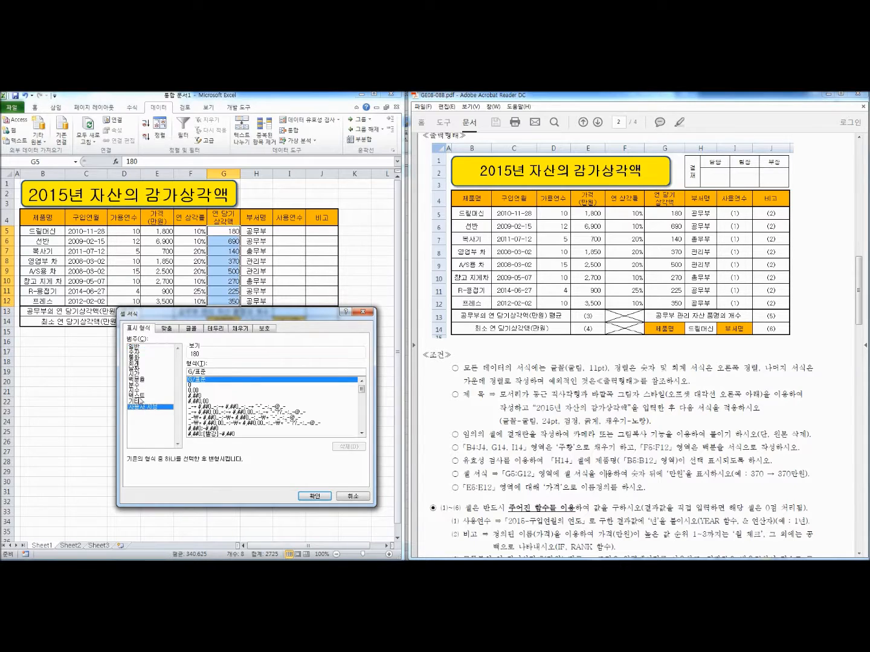
pyautogui.doubleClick(672, 474)
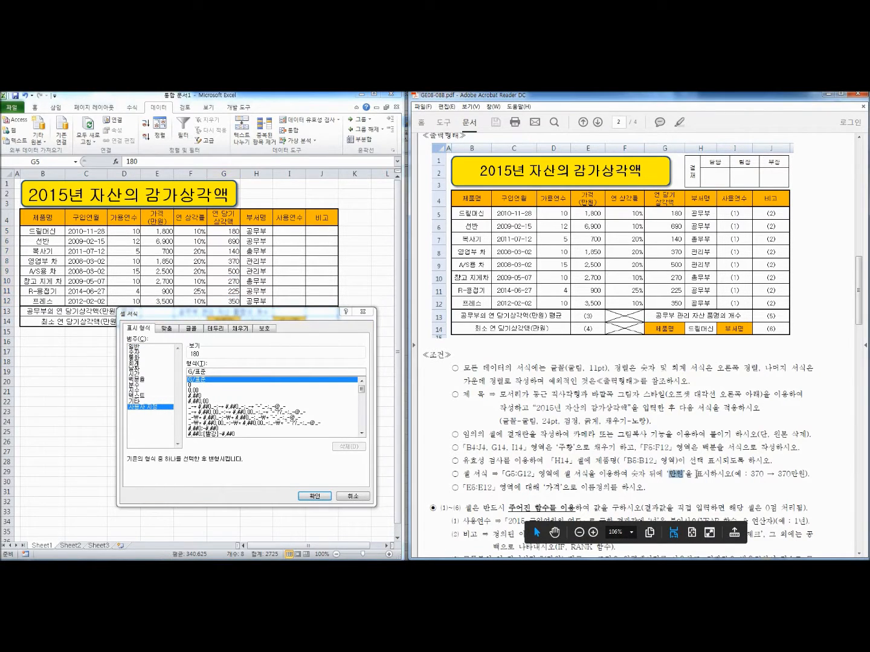
pyautogui.click(243, 372)
pyautogui.write('"만원')
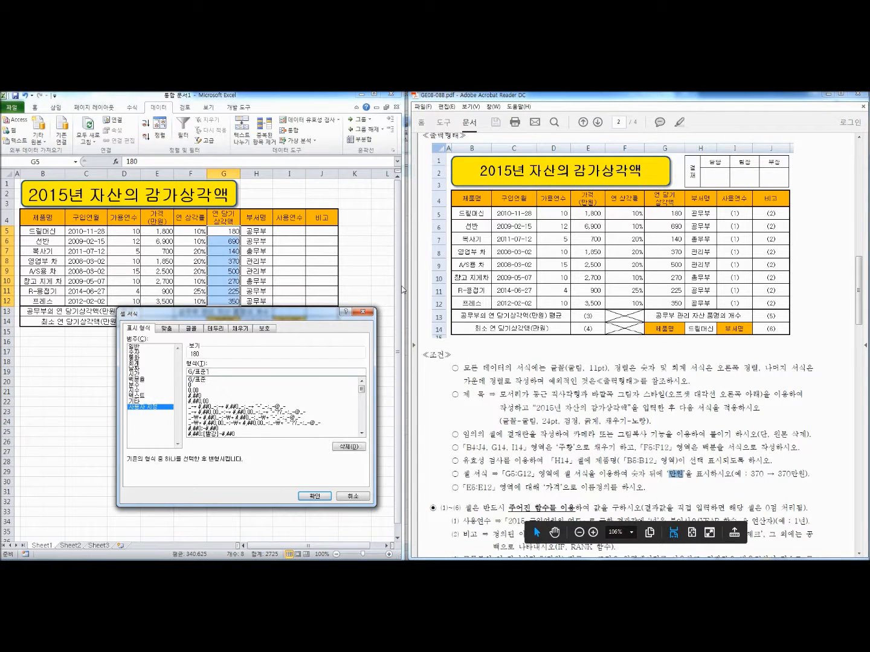
pyautogui.write('"')
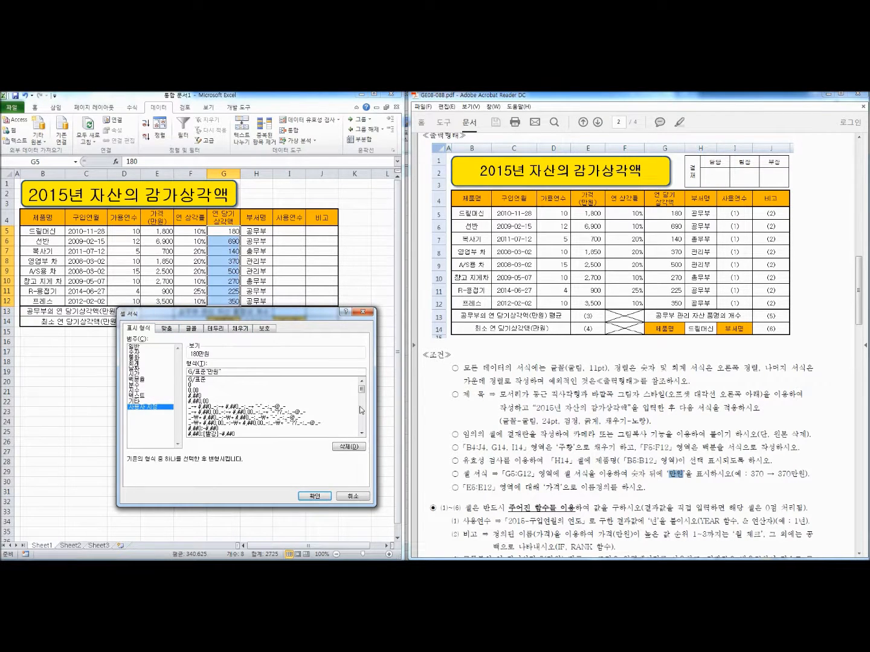
pyautogui.moveTo(361, 391); pyautogui.dragTo(361, 422)
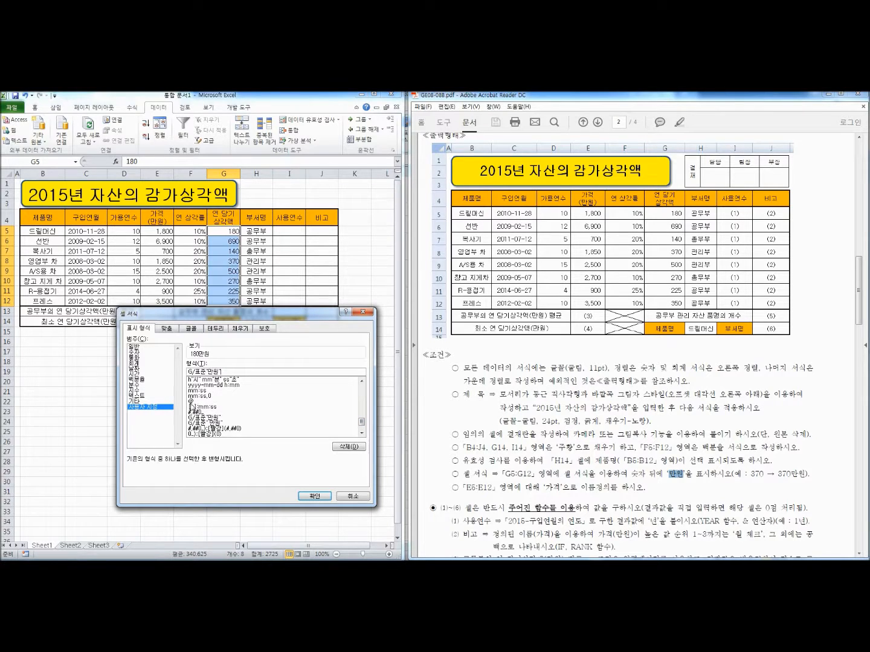
pyautogui.write('"')
pyautogui.click(318, 496)
pyautogui.moveTo(260, 231); pyautogui.dragTo(267, 300)
pyautogui.rightClick(267, 300)
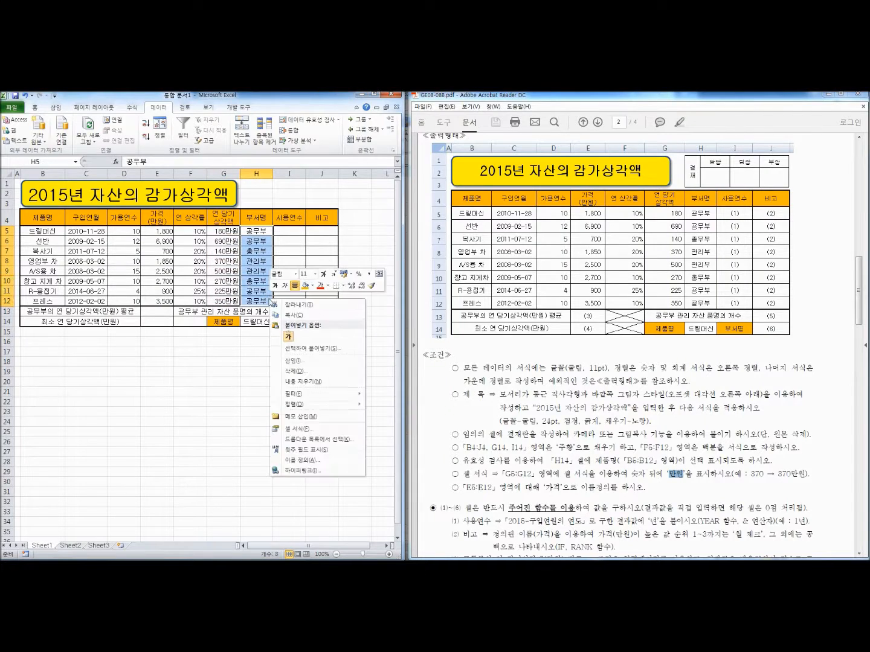
pyautogui.click(292, 429)
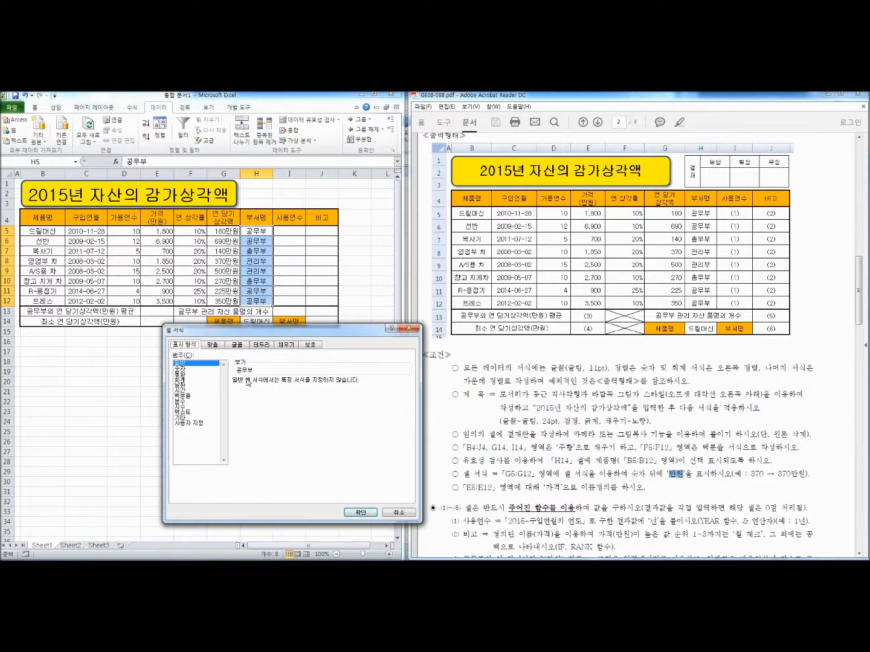
pyautogui.click(202, 422)
pyautogui.click(261, 385)
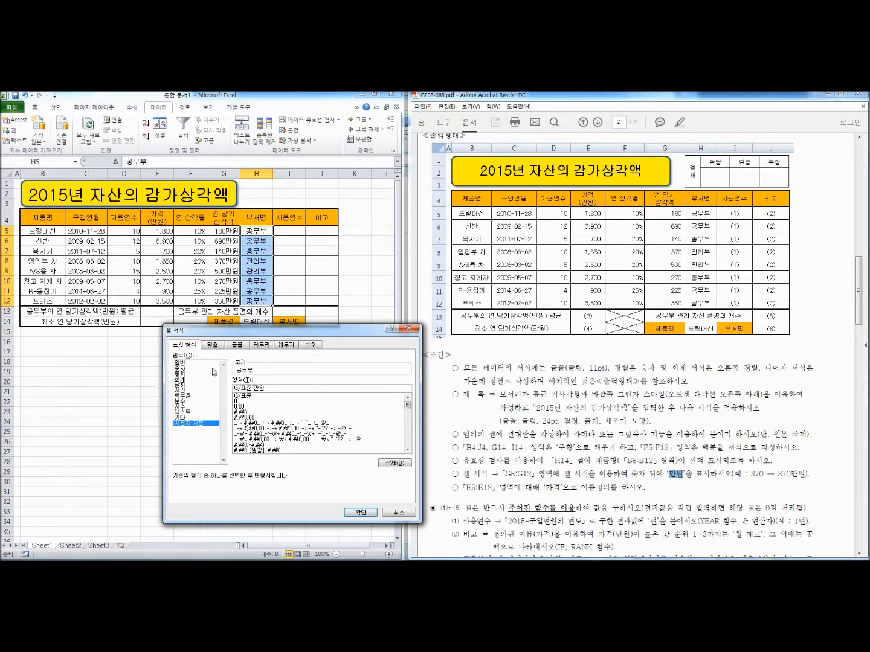
pyautogui.moveTo(252, 389); pyautogui.dragTo(268, 389)
pyautogui.moveTo(408, 406); pyautogui.dragTo(409, 444)
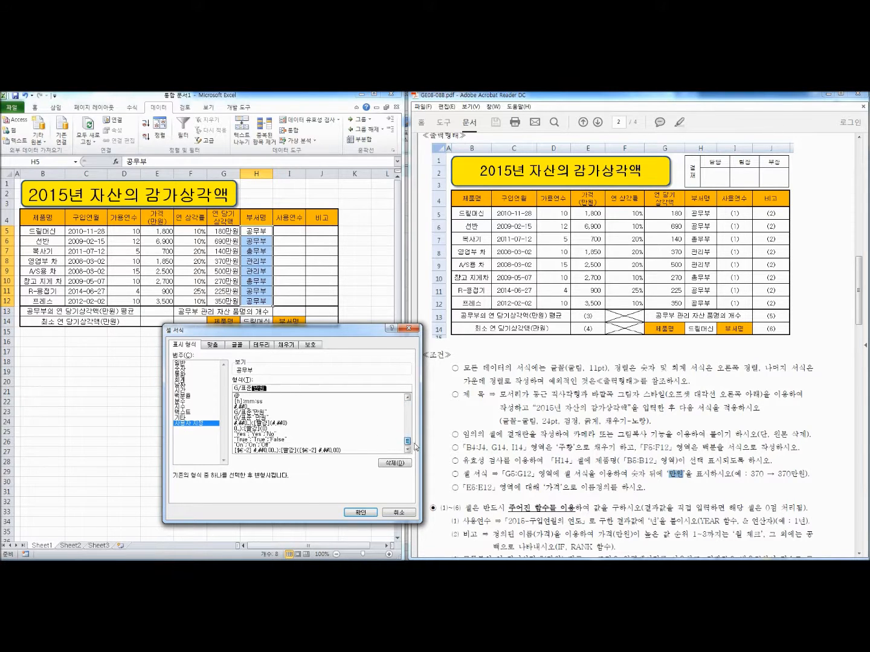
pyautogui.click(254, 396)
pyautogui.click(258, 389)
pyautogui.hotkey('ctrl', 'v')
pyautogui.click(399, 513)
pyautogui.click(276, 392)
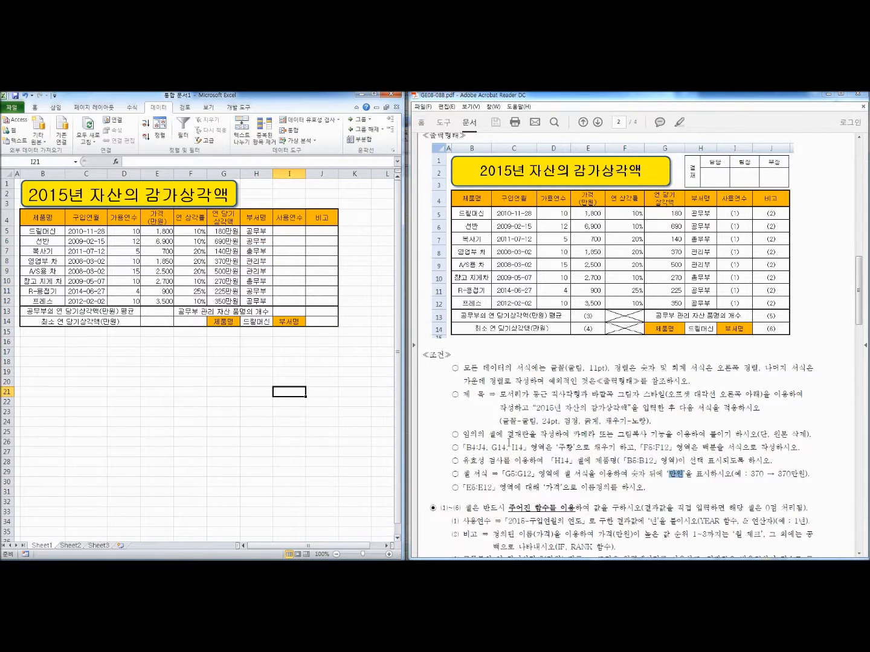
# - Check the PDF's naming condition and define the name 가격 for cells E5:E12
pyautogui.click(459, 487)
pyautogui.moveTo(459, 488); pyautogui.dragTo(494, 487)
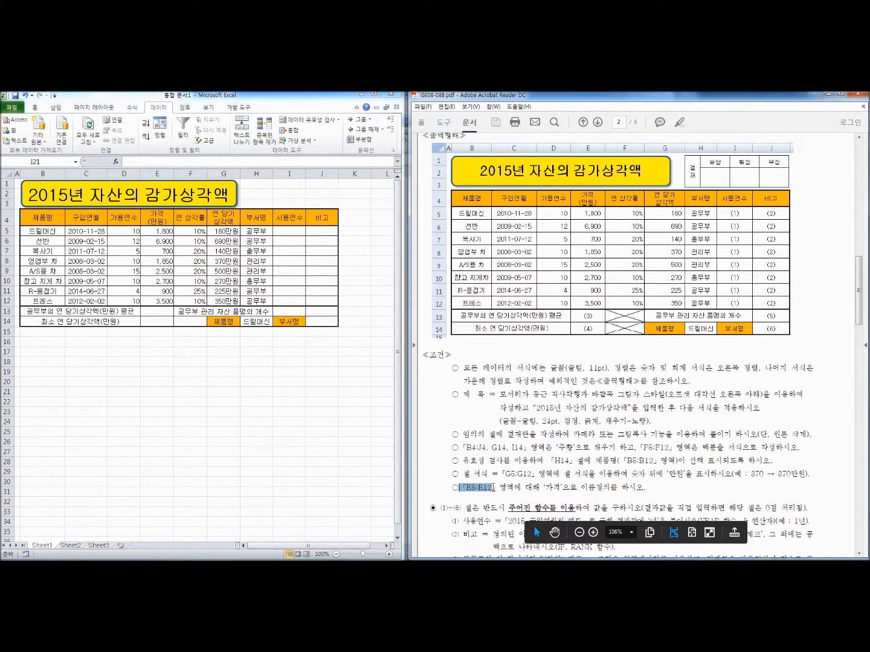
pyautogui.click(197, 231)
pyautogui.moveTo(166, 231); pyautogui.dragTo(168, 296)
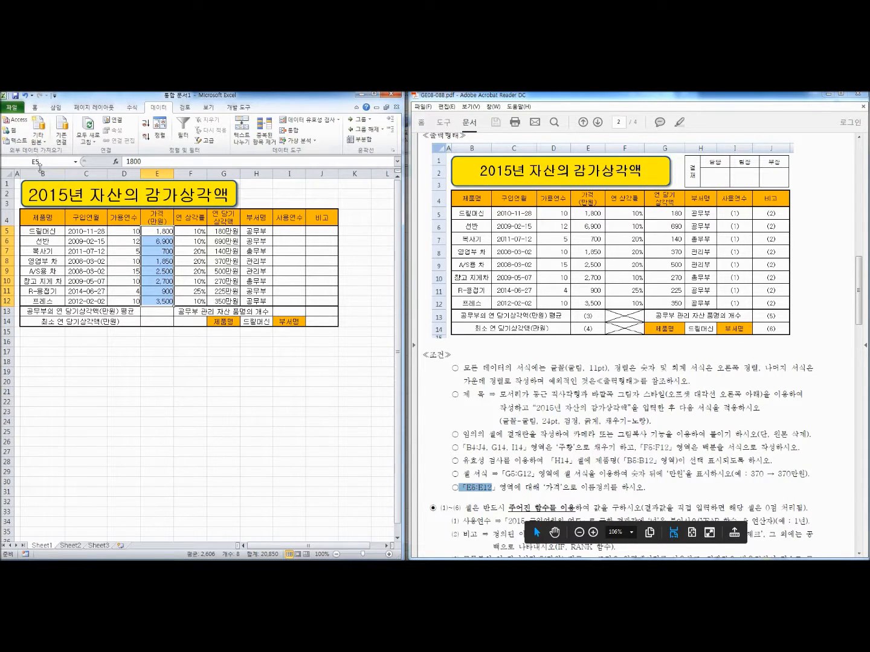
pyautogui.click(36, 162)
pyautogui.write('가격')
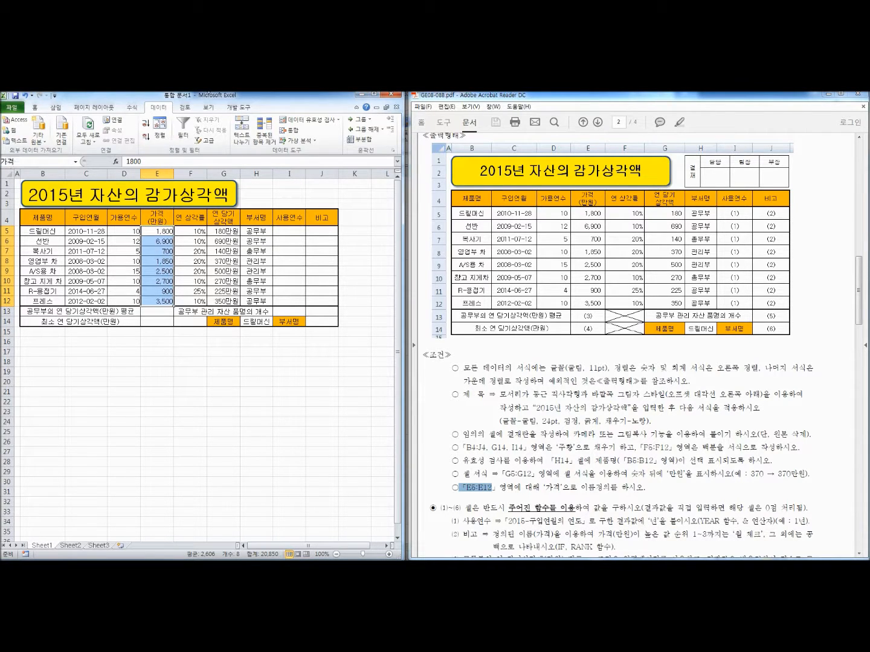
pyautogui.press('Return')
# - Reselect E5:E12 to check its defined name against the PDF's naming condition
pyautogui.click(130, 305)
pyautogui.click(149, 230)
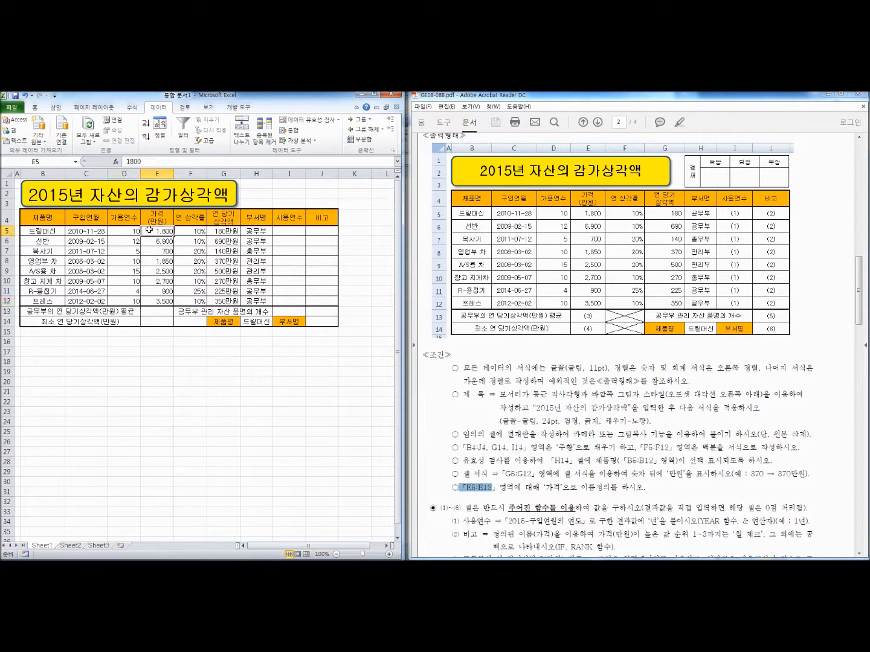
pyautogui.click(191, 261)
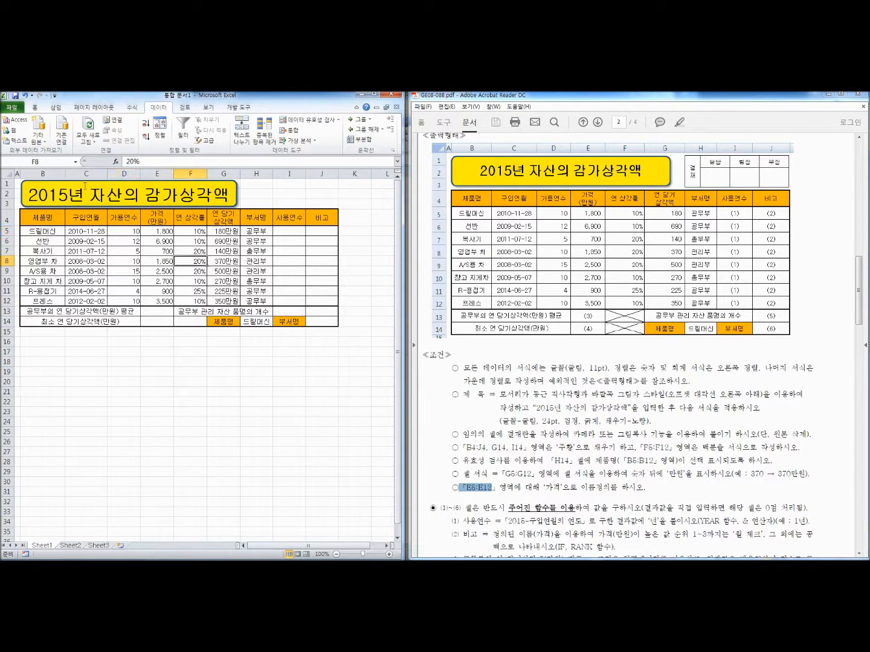
pyautogui.moveTo(166, 232); pyautogui.dragTo(165, 301)
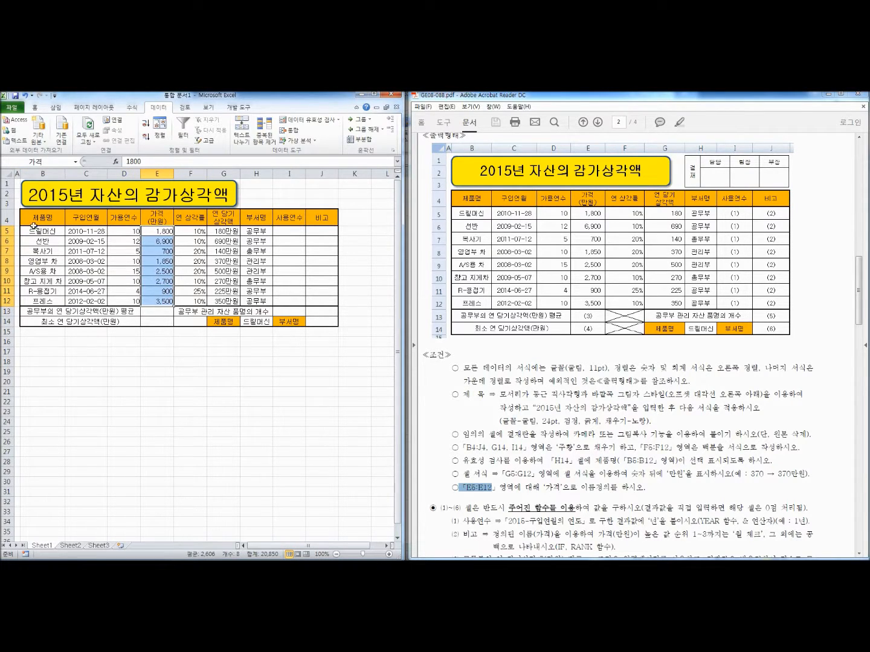
pyautogui.click(151, 341)
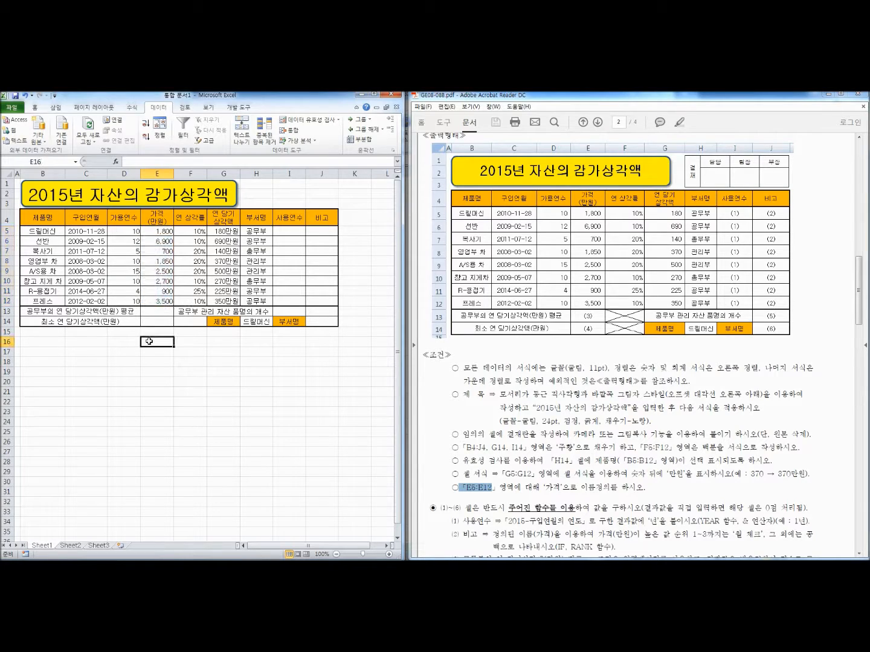
pyautogui.moveTo(646, 488); pyautogui.dragTo(562, 488)
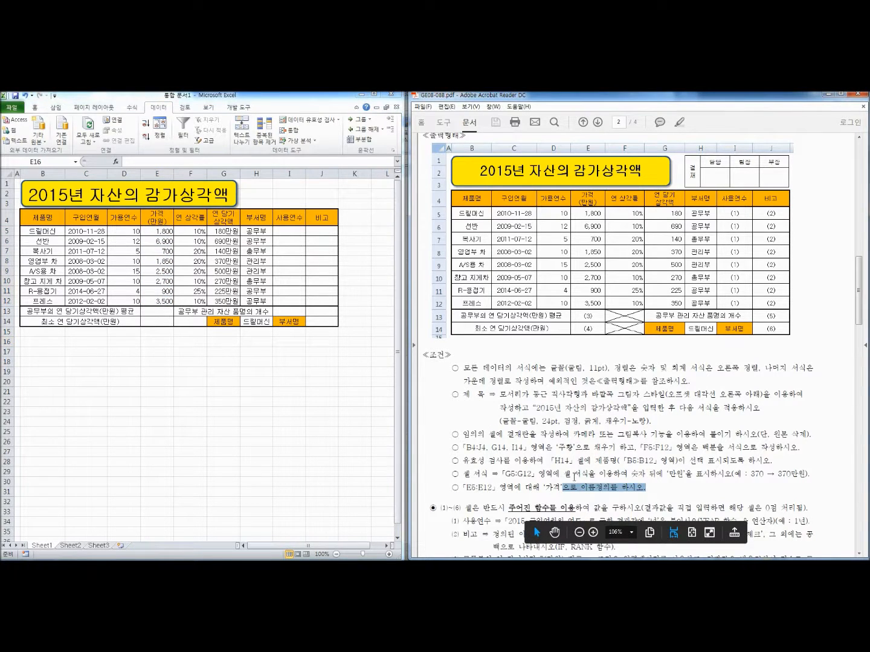
pyautogui.moveTo(160, 231); pyautogui.dragTo(160, 301)
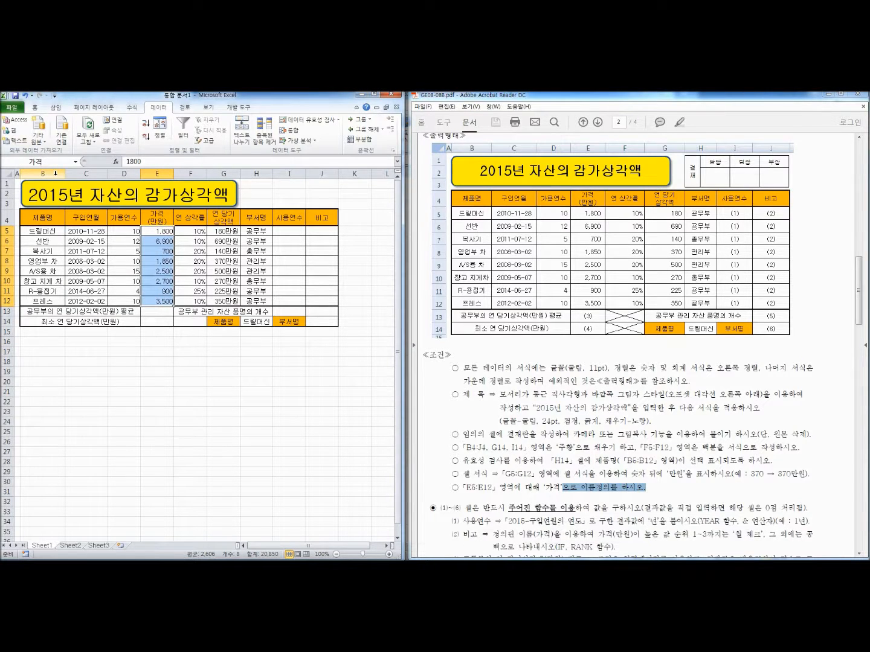
# - Enter 결재 in empty cell M18, split over two lines after 결, to start the approval box
pyautogui.click(546, 426)
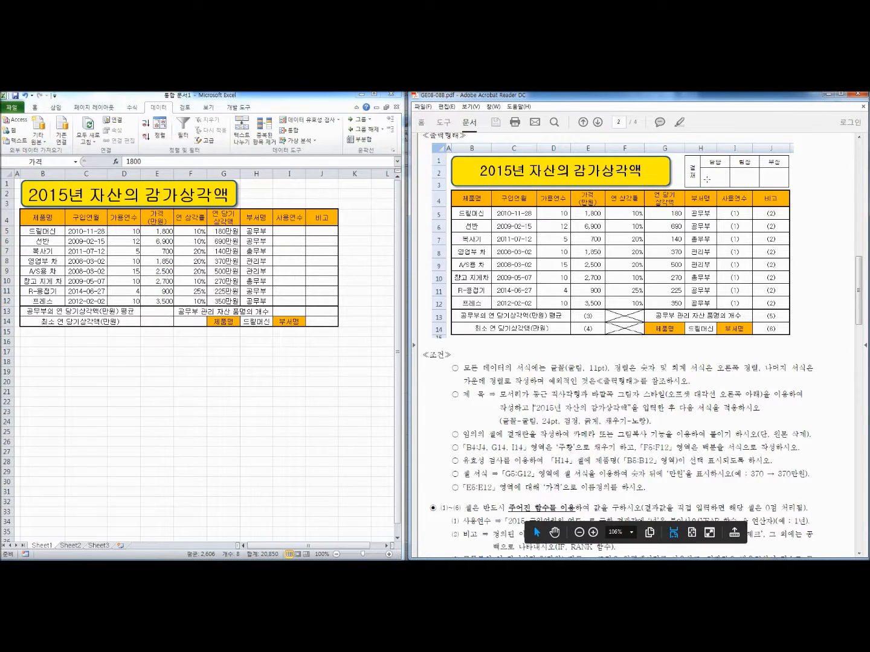
pyautogui.hotkey('alt', 'Tab')
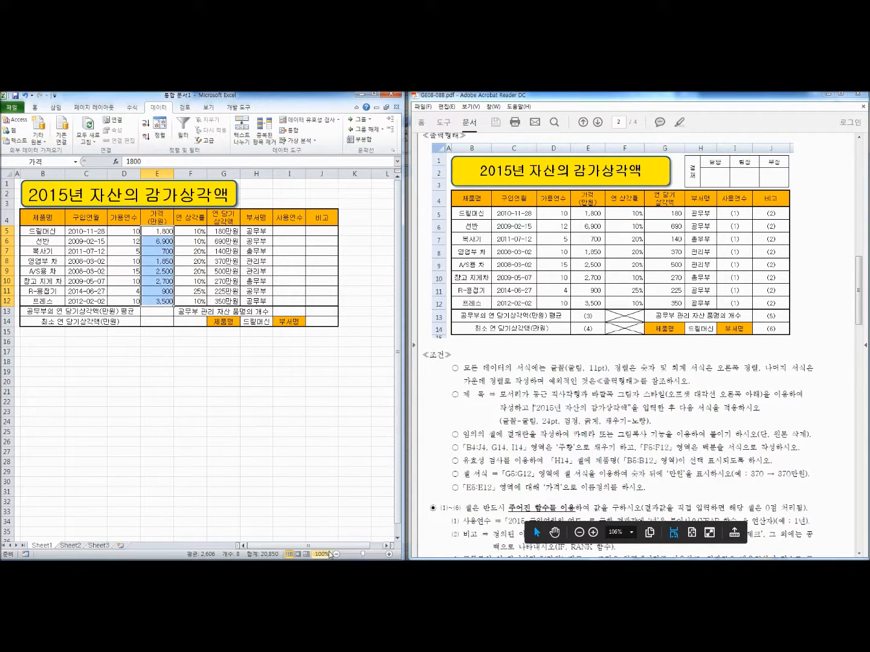
pyautogui.moveTo(315, 546); pyautogui.dragTo(387, 549)
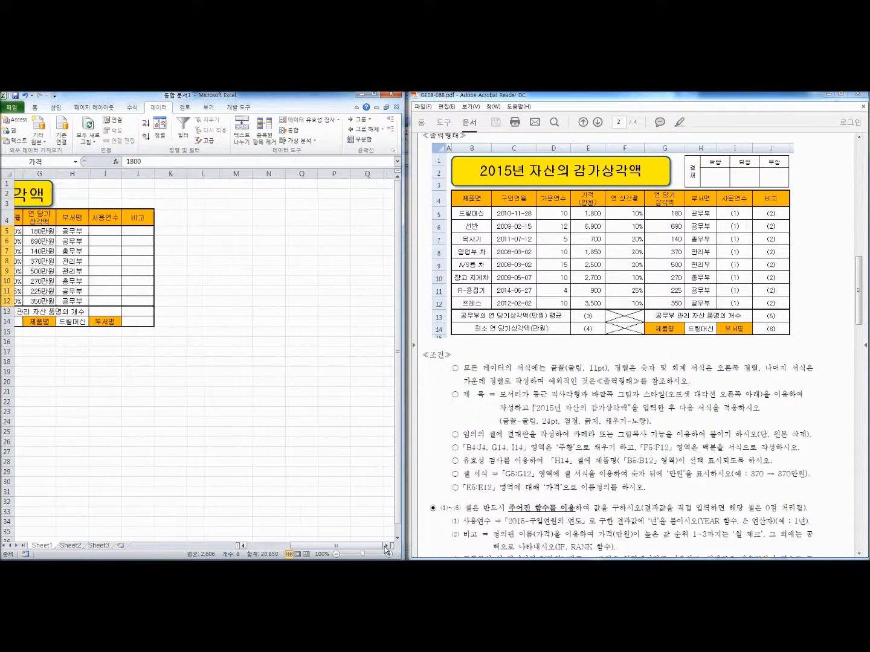
pyautogui.click(161, 361)
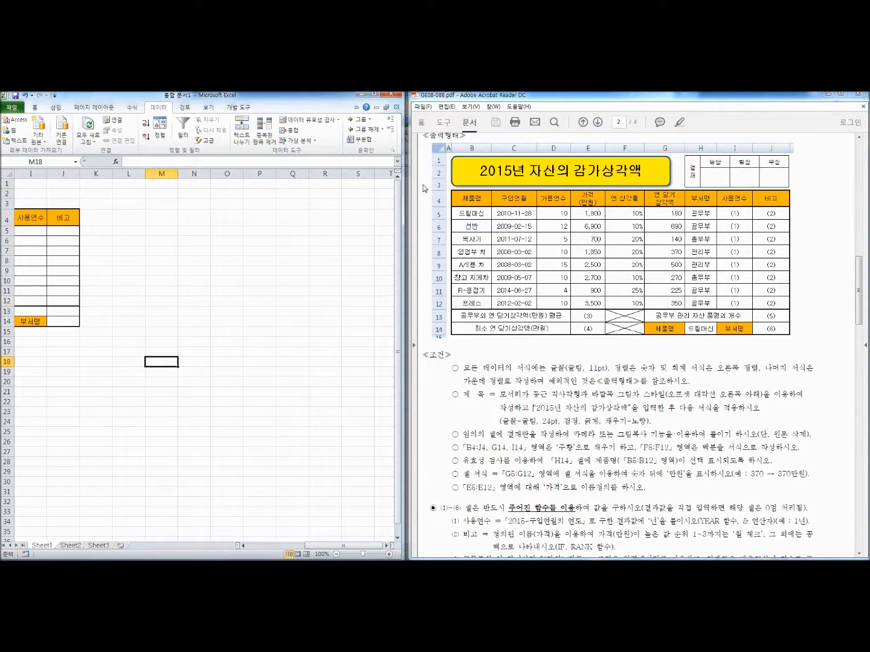
pyautogui.write('결')
pyautogui.hotkey('alt', 'Return')
pyautogui.write('재')
pyautogui.press('Tab')
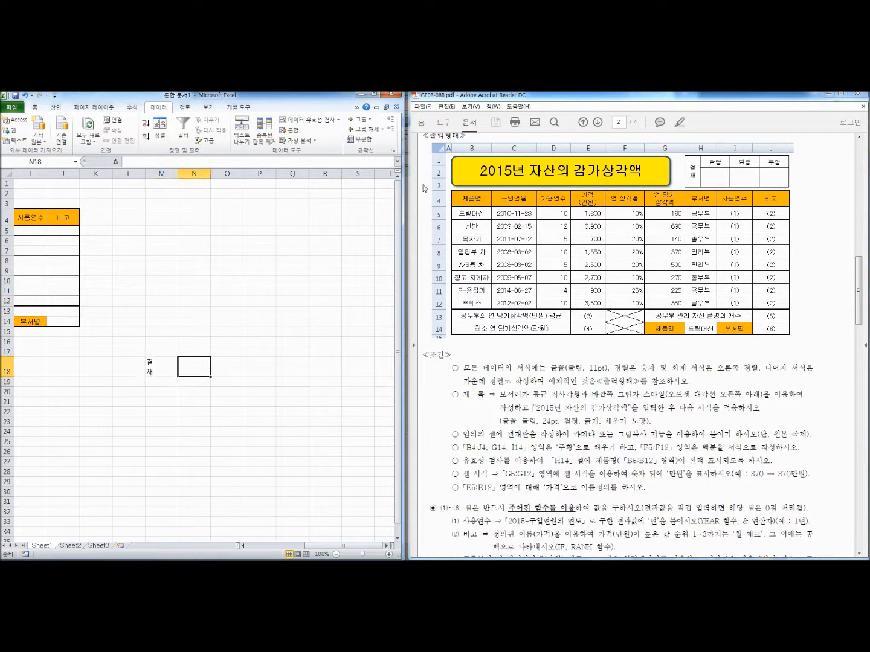
# - Enter the approval box headings 담당, 팀장 and 부장 in cells N18, O18 and P18
pyautogui.write('담')
pyautogui.press('Tab')
pyautogui.write('팀장')
pyautogui.press('Tab')
pyautogui.write('부장')
pyautogui.press('Return')
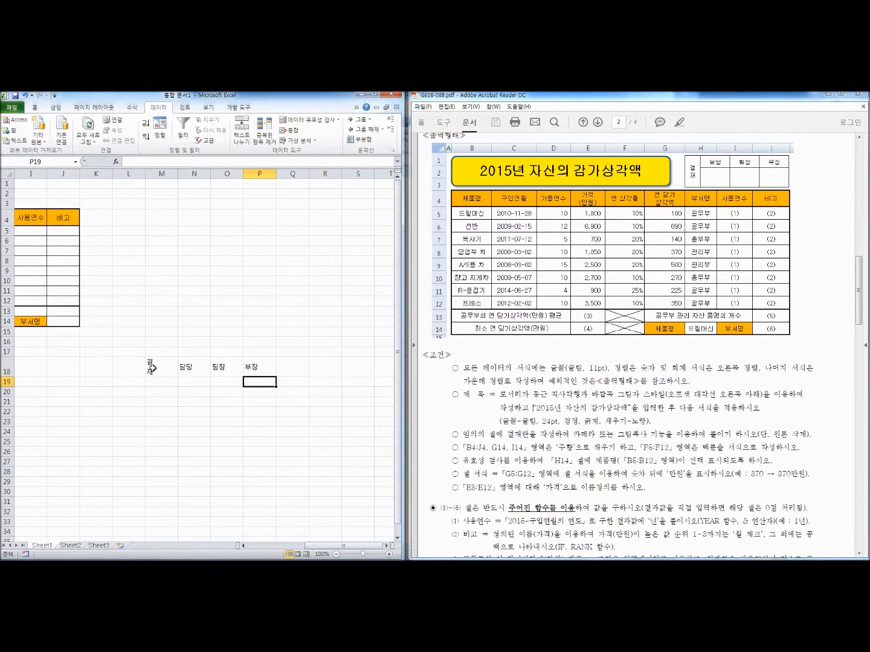
# - Merge and center M18:M19 for the 결재 label and make row 19 taller for the signature cells
pyautogui.moveTo(151, 369); pyautogui.dragTo(153, 382)
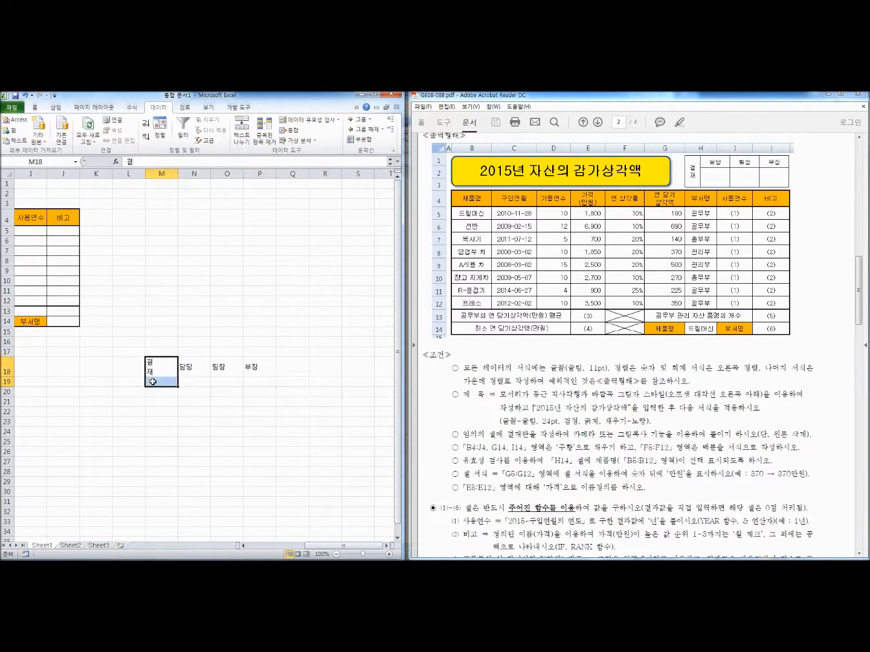
pyautogui.click(34, 106)
pyautogui.click(197, 130)
pyautogui.click(195, 391)
pyautogui.click(6, 371)
pyautogui.click(7, 384)
pyautogui.click(9, 373)
pyautogui.moveTo(8, 377)
pyautogui.mouseDown()
pyautogui.moveTo(9, 366)
pyautogui.moveTo(11, 394)
pyautogui.mouseUp()
pyautogui.click(250, 417)
# - Format the approval box M18:P19 with centered text, all borders and a white fill
pyautogui.moveTo(161, 366); pyautogui.dragTo(265, 383)
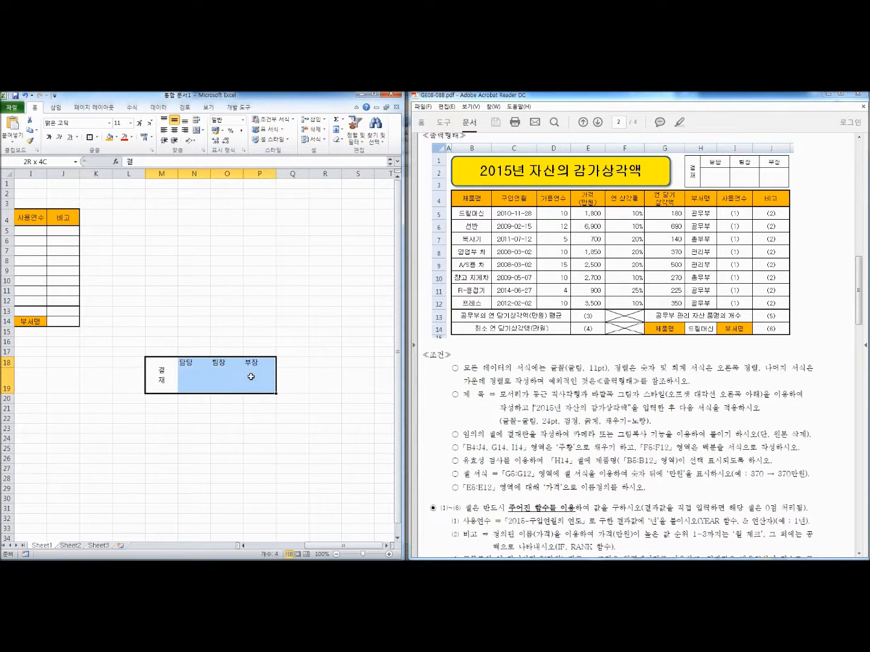
pyautogui.click(174, 130)
pyautogui.click(96, 138)
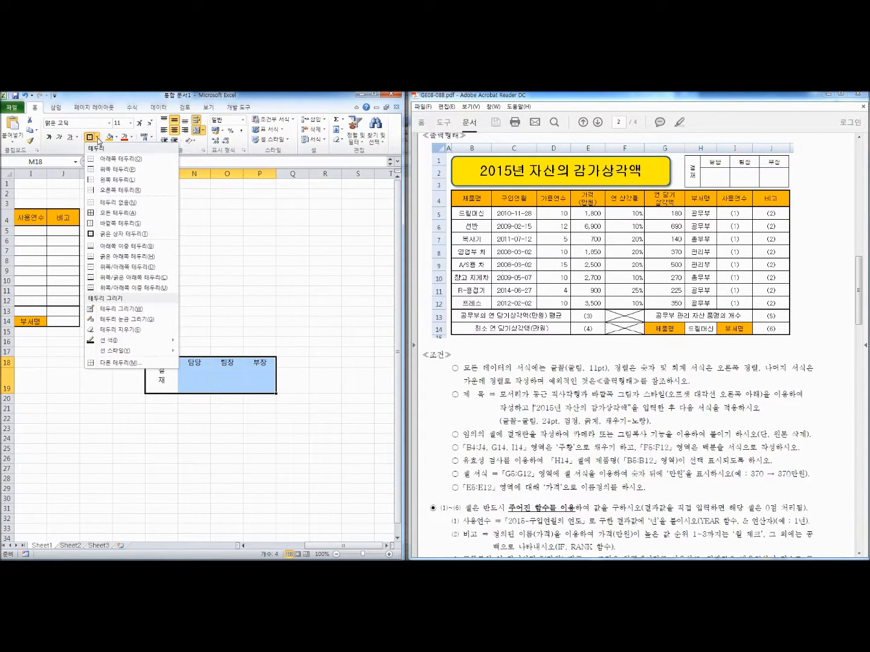
pyautogui.click(98, 212)
pyautogui.click(117, 137)
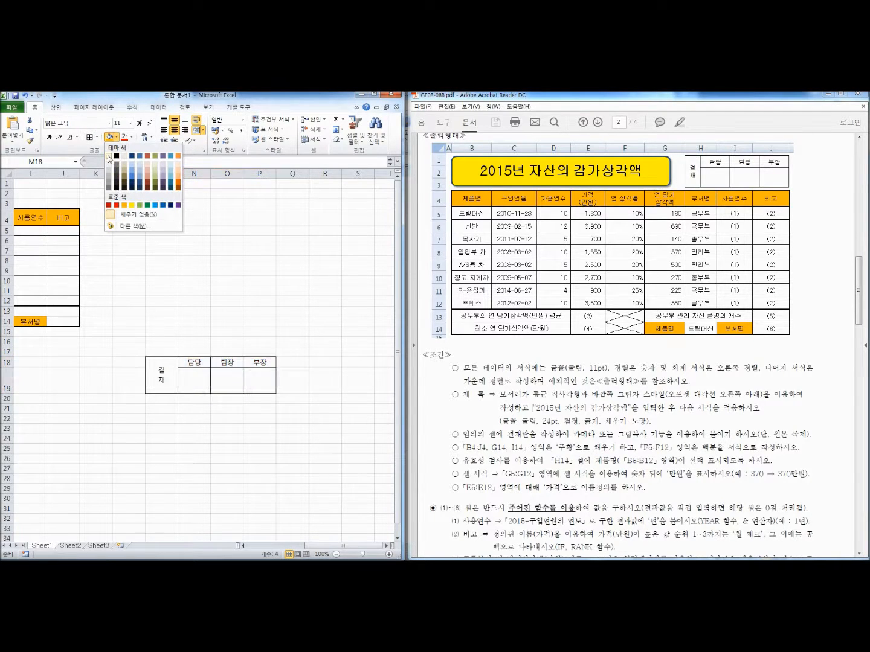
pyautogui.click(109, 156)
pyautogui.click(151, 332)
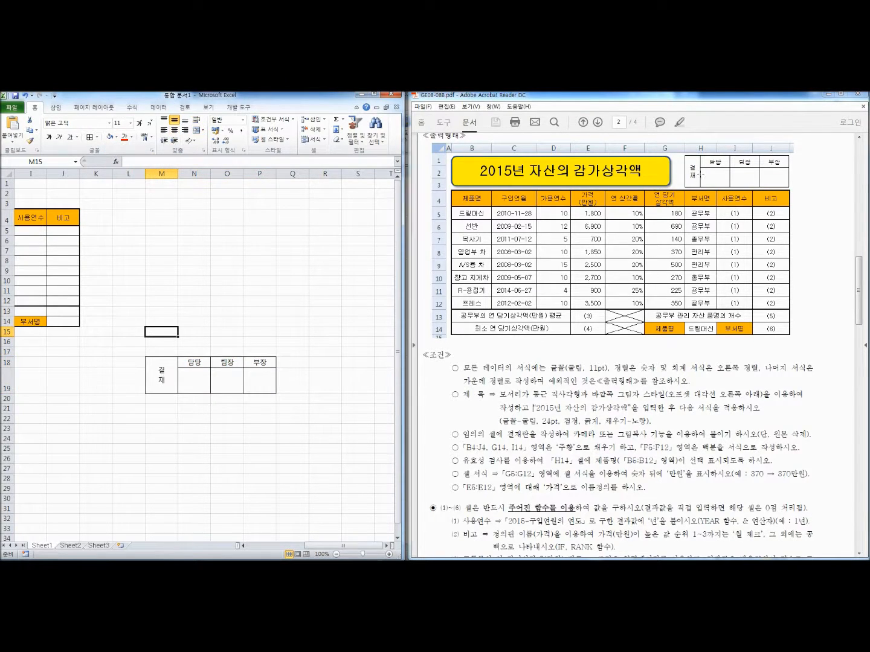
# - Narrow column M to fit the vertical 결재 label
pyautogui.press('Down')
pyautogui.press('Down')
pyautogui.press('Down')
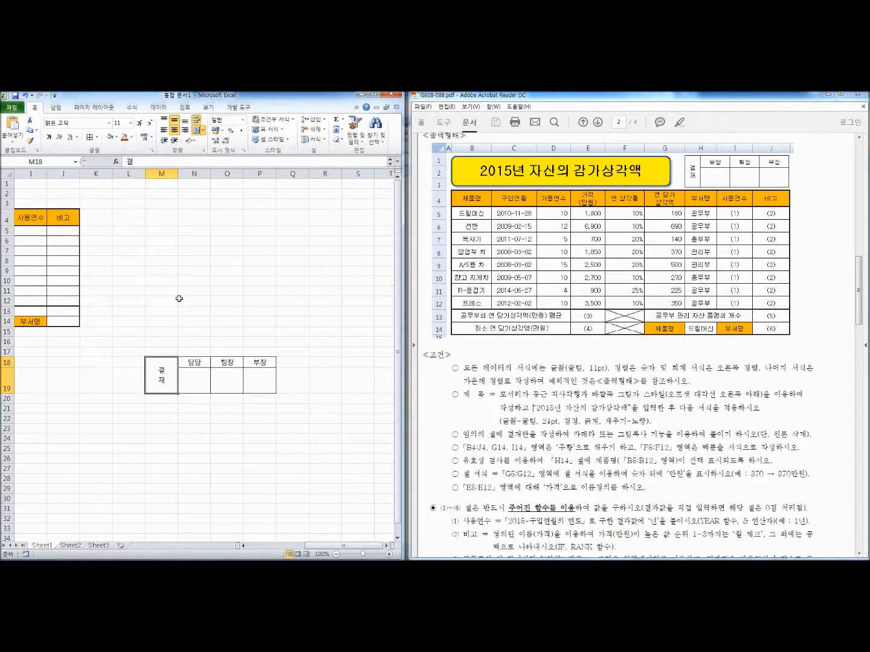
pyautogui.moveTo(178, 174); pyautogui.dragTo(159, 175)
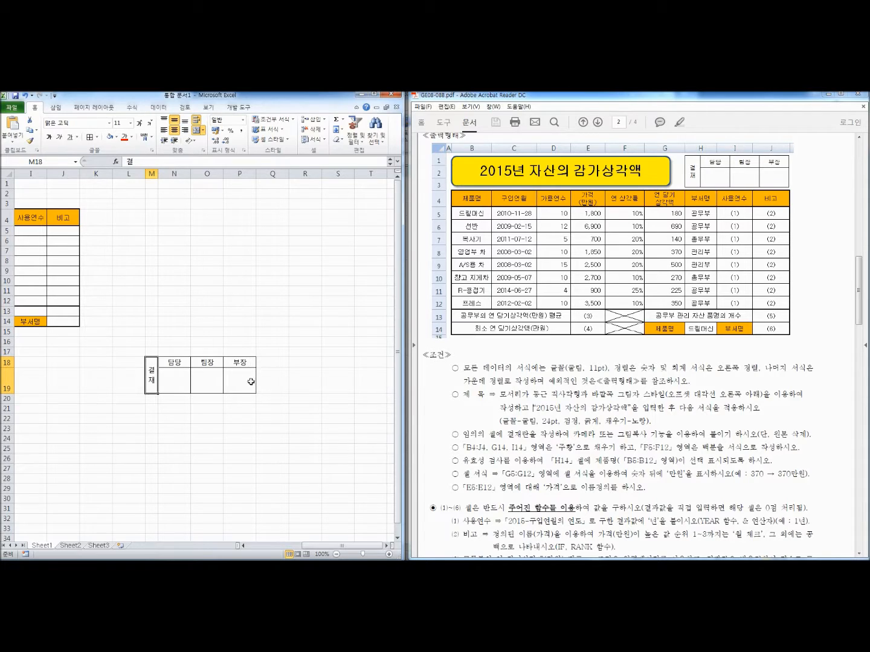
# - Copy the approval box M18:P19, paste it as a picture and move the picture just below the table
pyautogui.moveTo(155, 374); pyautogui.dragTo(241, 383)
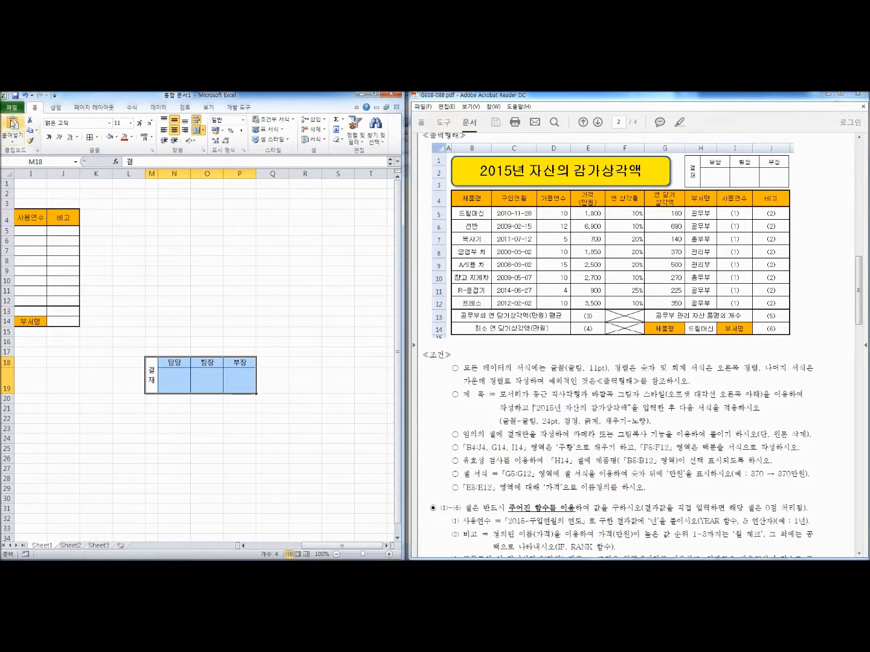
pyautogui.rightClick(191, 371)
pyautogui.click(208, 390)
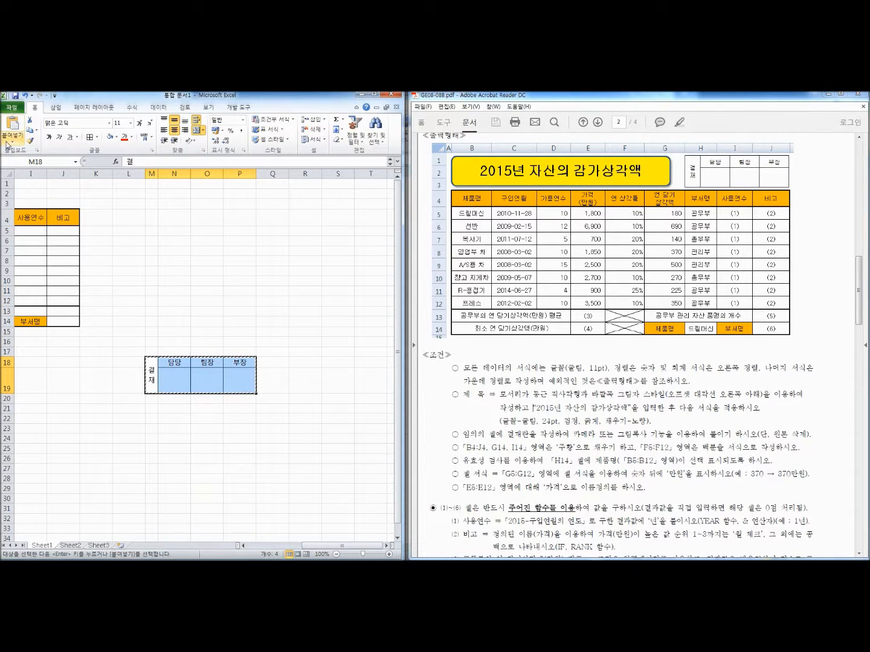
pyautogui.click(13, 142)
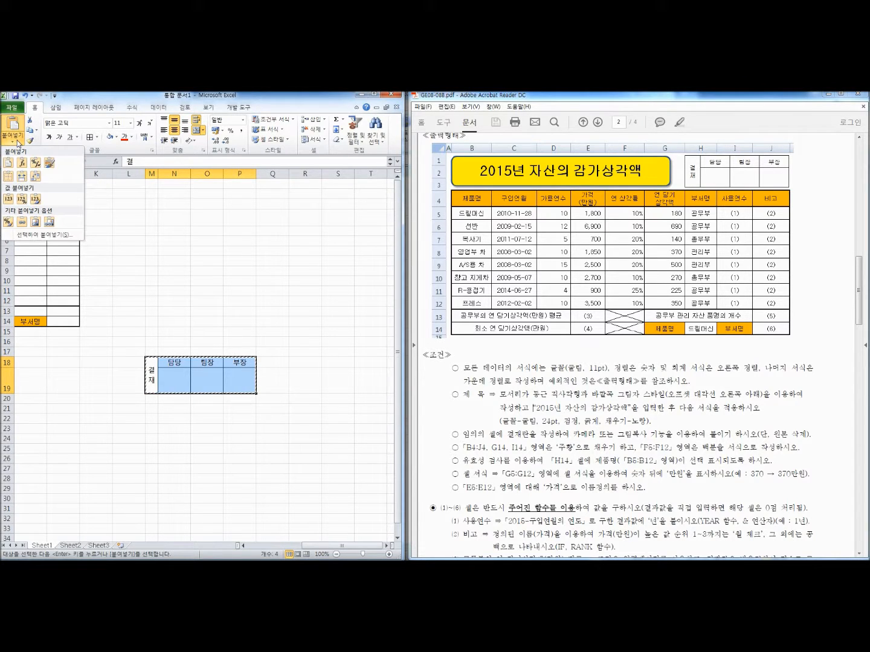
pyautogui.click(36, 226)
pyautogui.moveTo(169, 366); pyautogui.dragTo(137, 258)
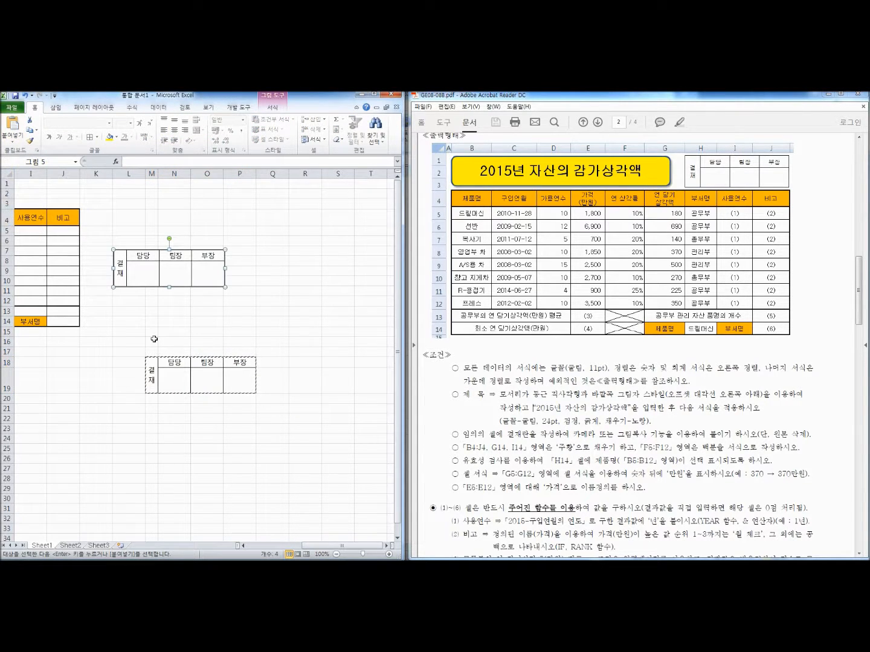
pyautogui.moveTo(196, 277); pyautogui.dragTo(85, 372)
# - Delete the original approval box cells M18:P19, keeping only the pasted picture
pyautogui.moveTo(149, 370); pyautogui.dragTo(253, 378)
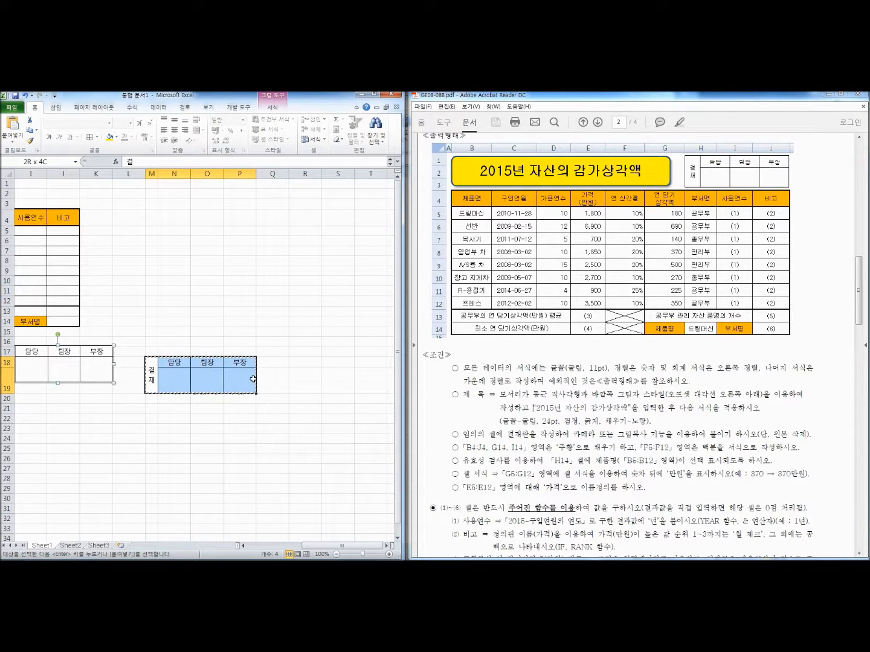
pyautogui.rightClick(253, 379)
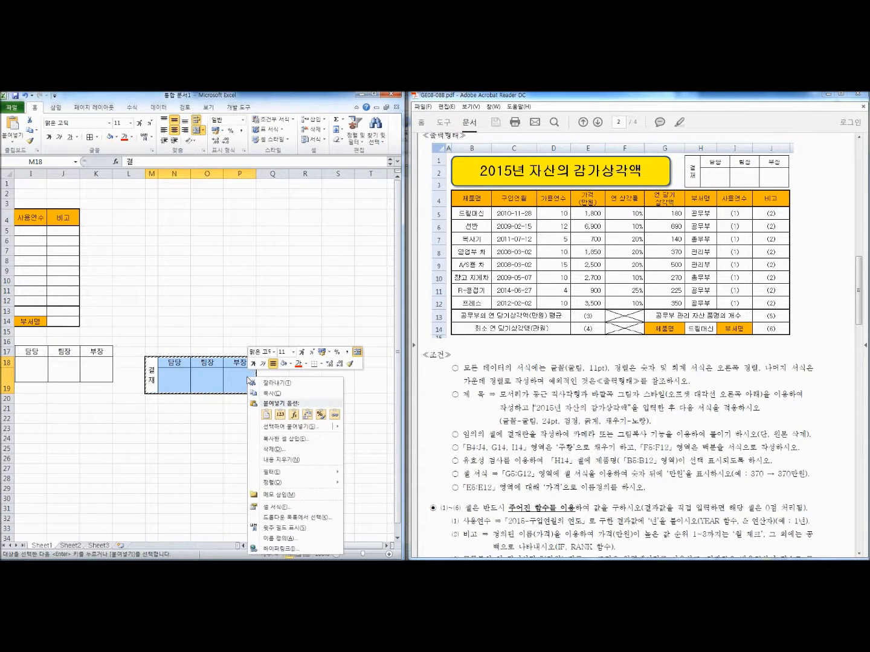
pyautogui.click(276, 453)
pyautogui.click(257, 476)
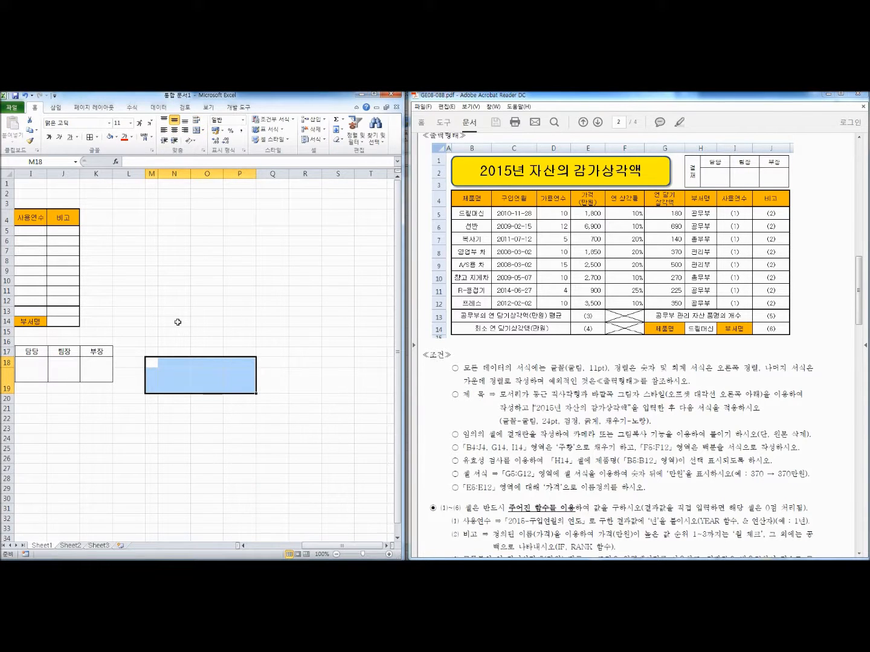
pyautogui.click(183, 331)
# - Move the approval box picture beside the title above columns H:J, resize it to fit rows 1 to 3 and align it with the table's right edge
pyautogui.moveTo(309, 545); pyautogui.dragTo(265, 546)
pyautogui.moveTo(331, 378); pyautogui.dragTo(335, 199)
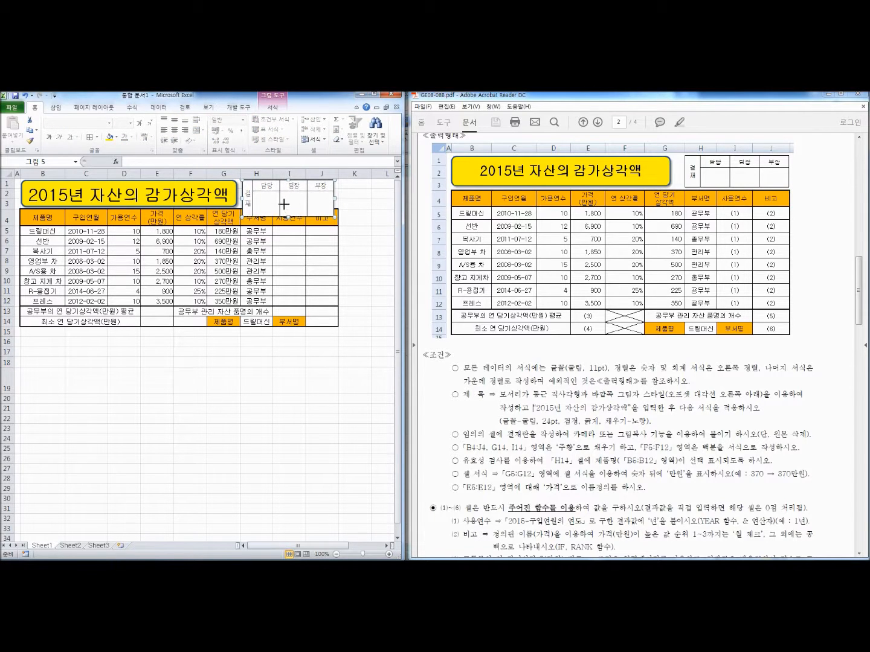
pyautogui.click(249, 410)
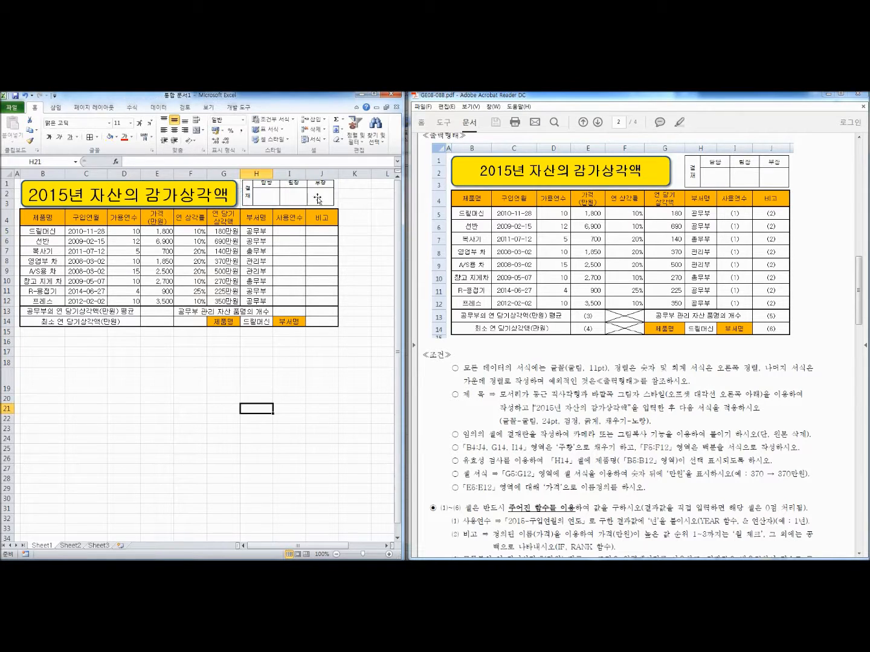
pyautogui.click(322, 187)
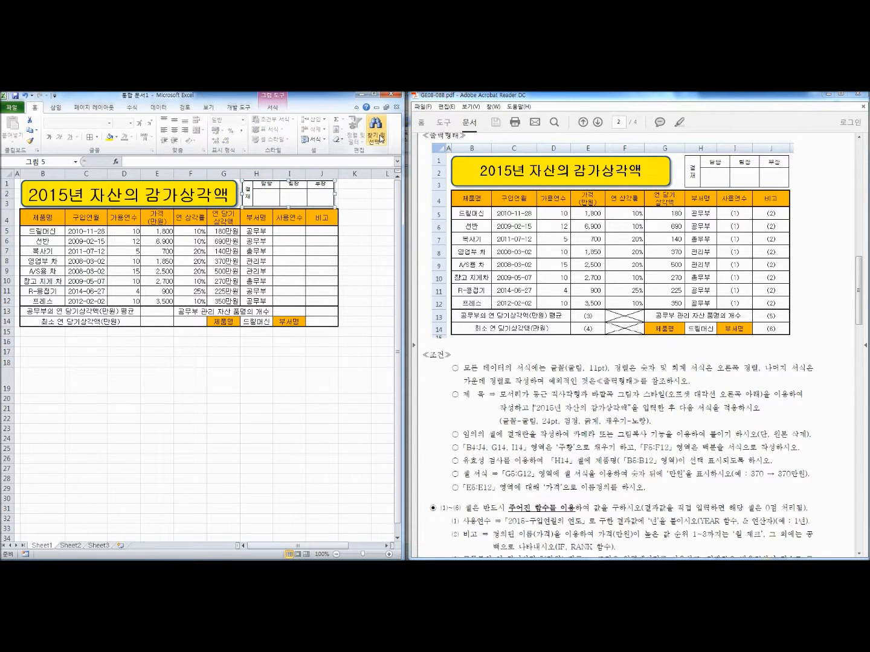
pyautogui.press('Right')
pyautogui.press('Right')
pyautogui.press('Right')
pyautogui.press('Right')
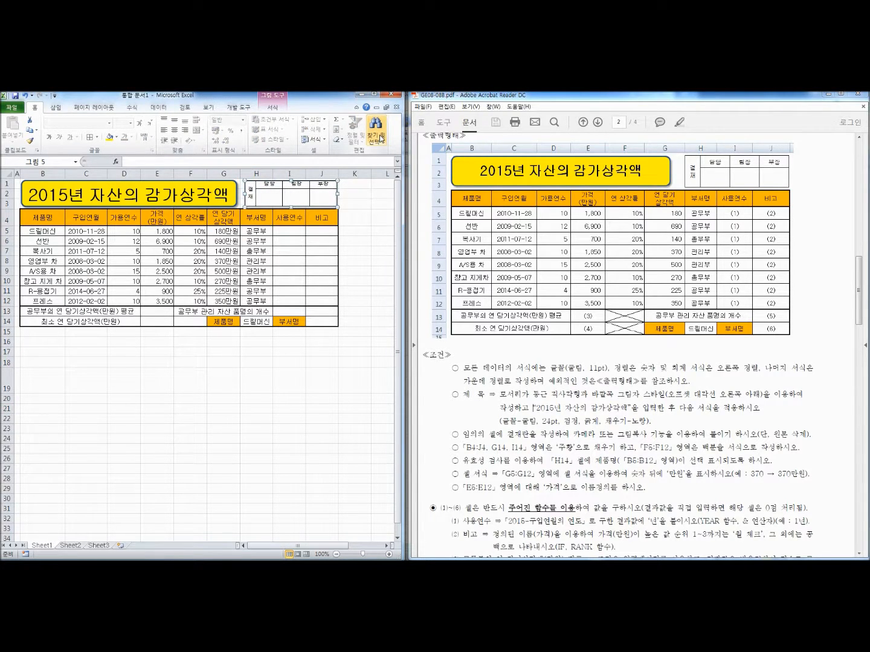
pyautogui.click(296, 410)
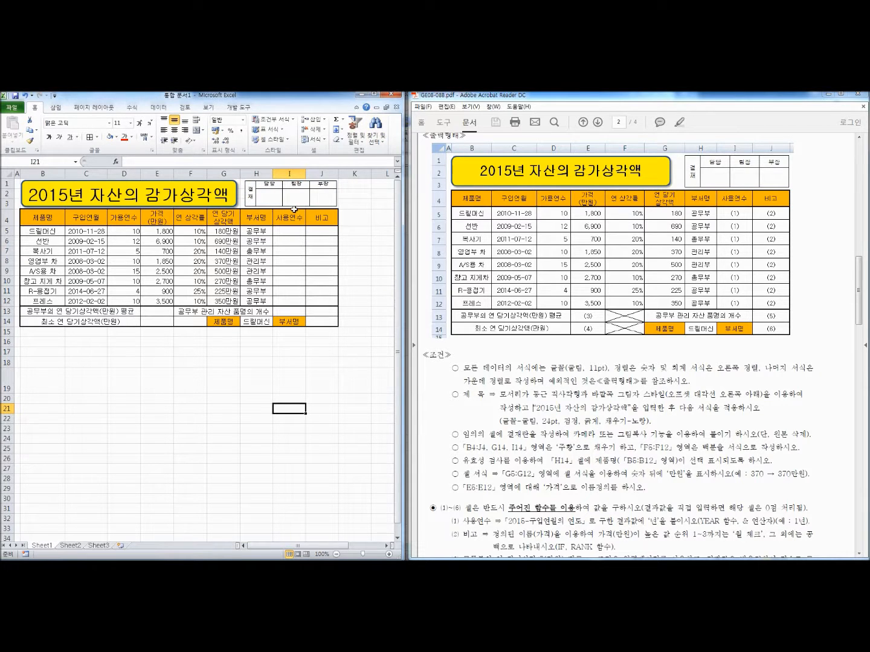
# - Examine the function conditions (1) to (6) in the exam PDF
pyautogui.moveTo(858, 302); pyautogui.dragTo(866, 345)
pyautogui.moveTo(463, 270); pyautogui.dragTo(756, 351)
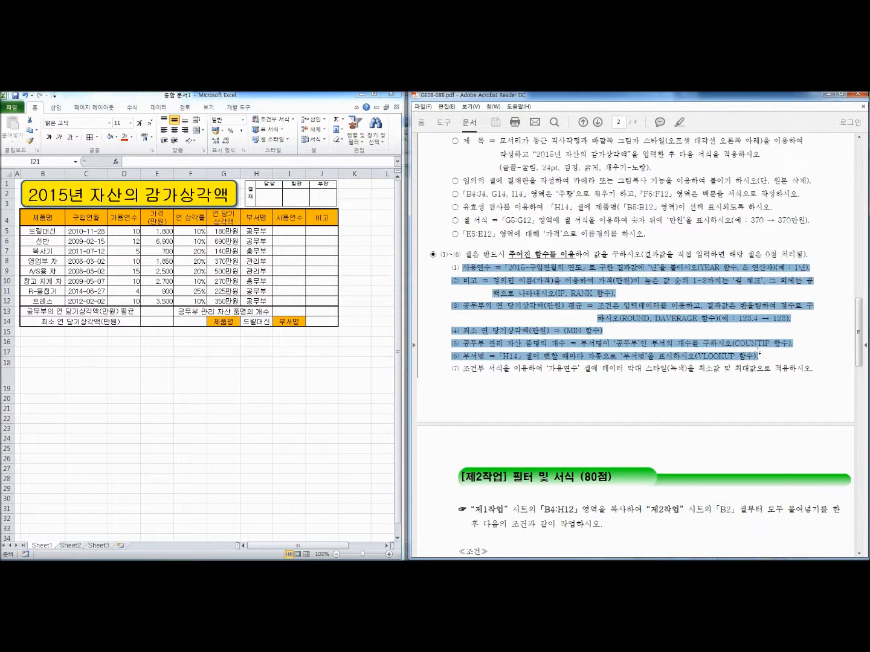
# - Apply green gradient-fill data bars as conditional formatting to the 가용연수 values in D5:D12, following condition (7) of the exam PDF
pyautogui.click(546, 307)
pyautogui.moveTo(461, 368); pyautogui.dragTo(808, 370)
pyautogui.click(641, 375)
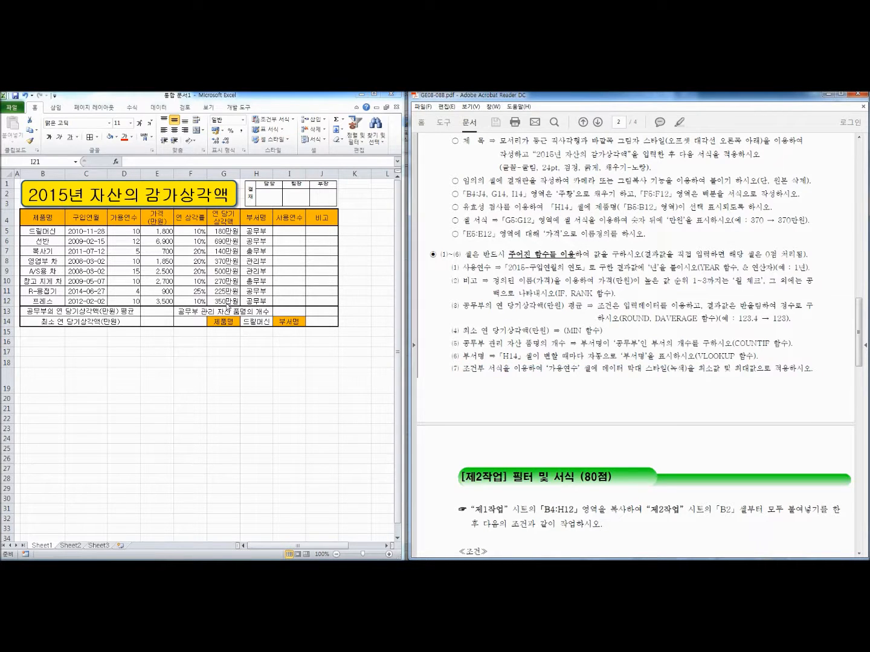
pyautogui.moveTo(121, 231); pyautogui.dragTo(134, 301)
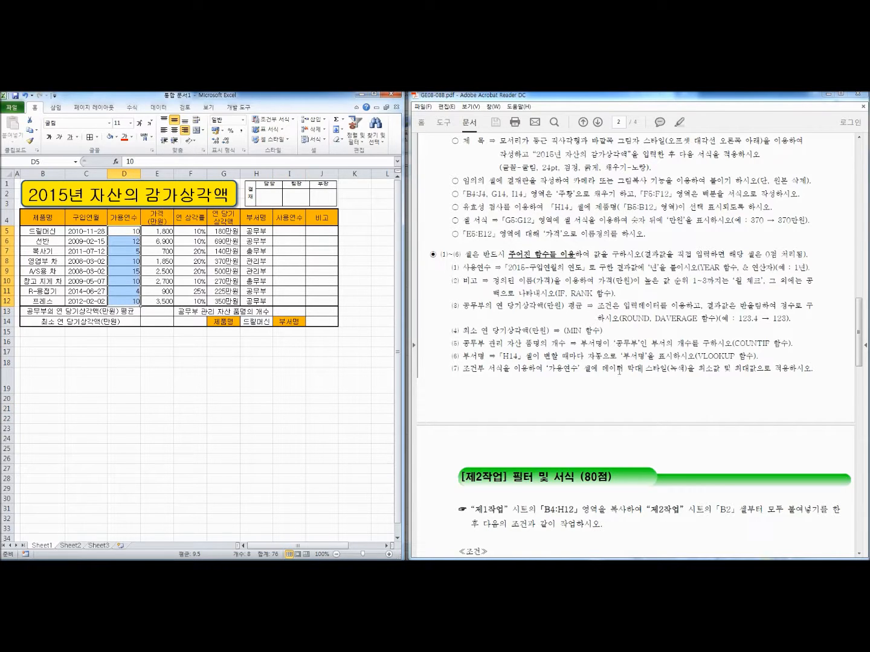
pyautogui.moveTo(598, 370); pyautogui.dragTo(668, 374)
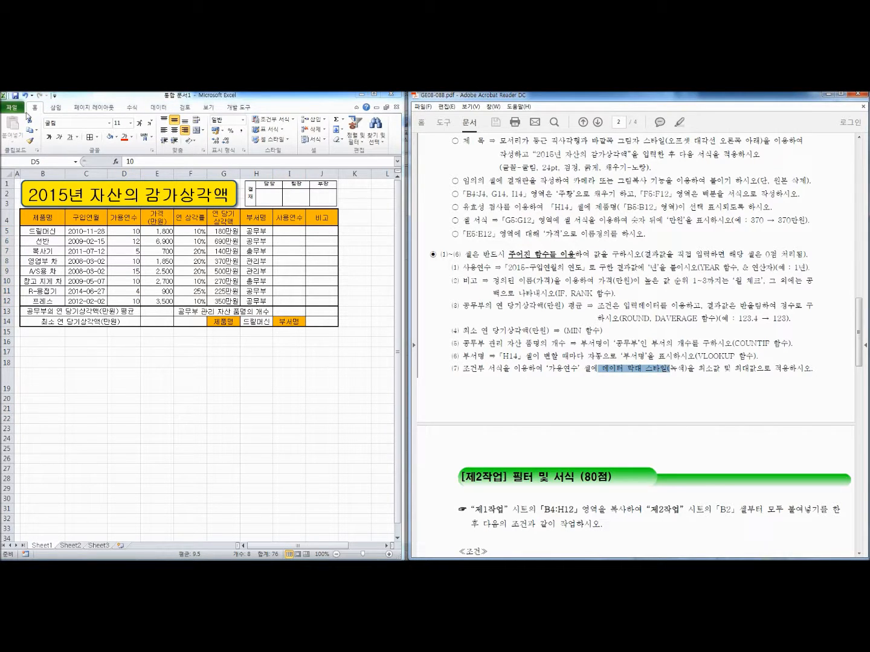
pyautogui.click(326, 94)
pyautogui.moveTo(132, 230); pyautogui.dragTo(133, 300)
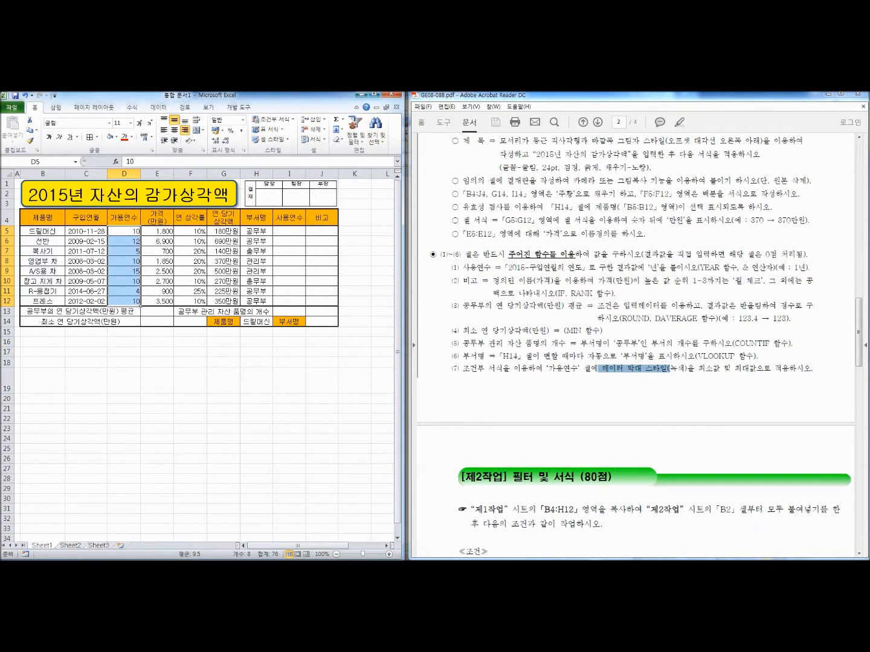
pyautogui.click(55, 108)
pyautogui.click(35, 108)
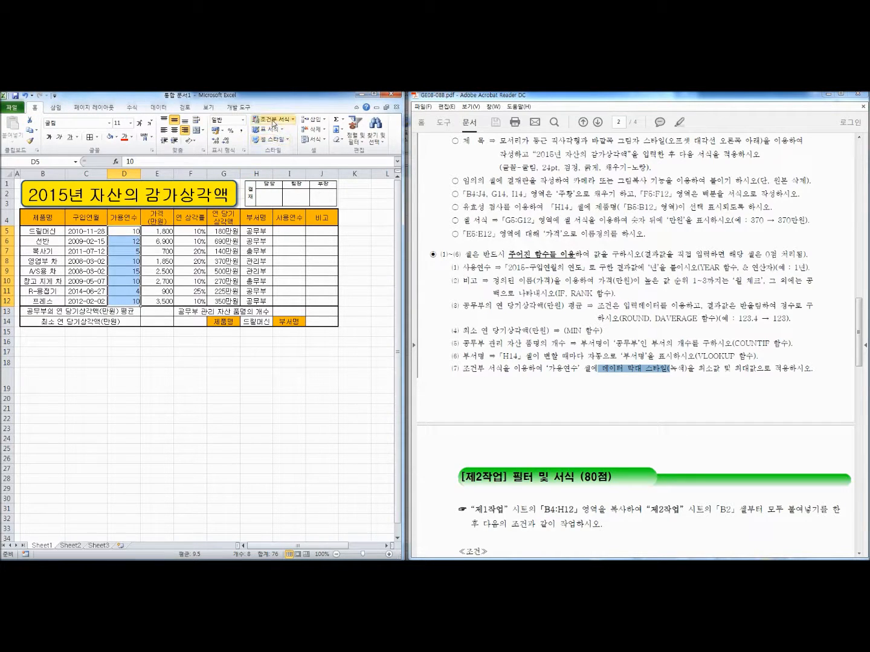
pyautogui.click(372, 93)
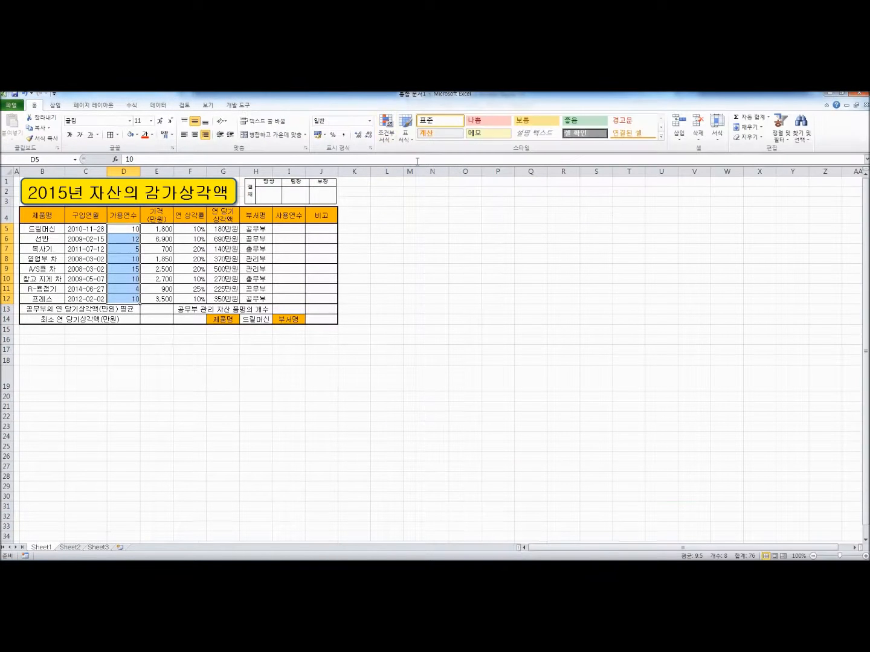
pyautogui.click(390, 128)
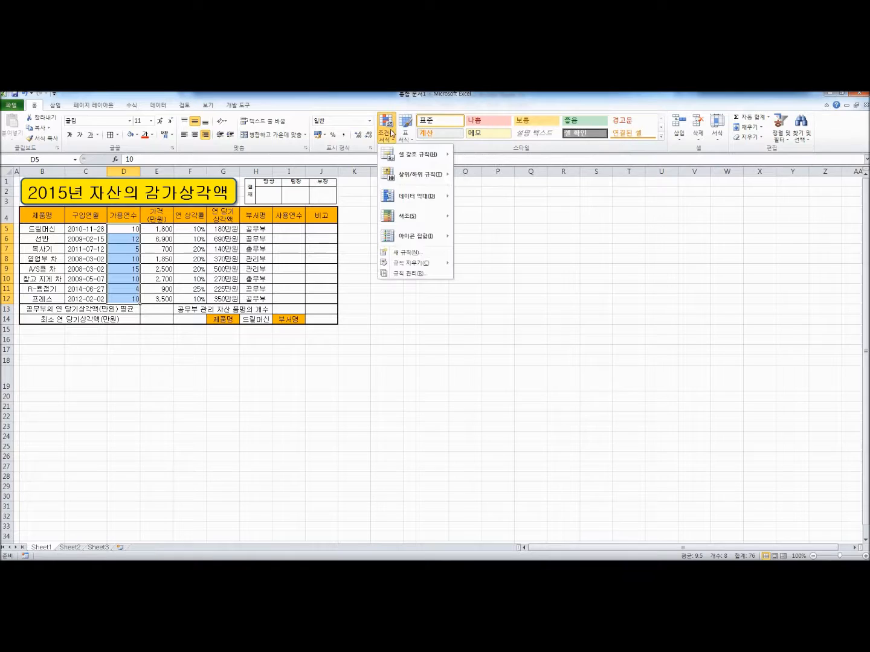
pyautogui.moveTo(409, 200)
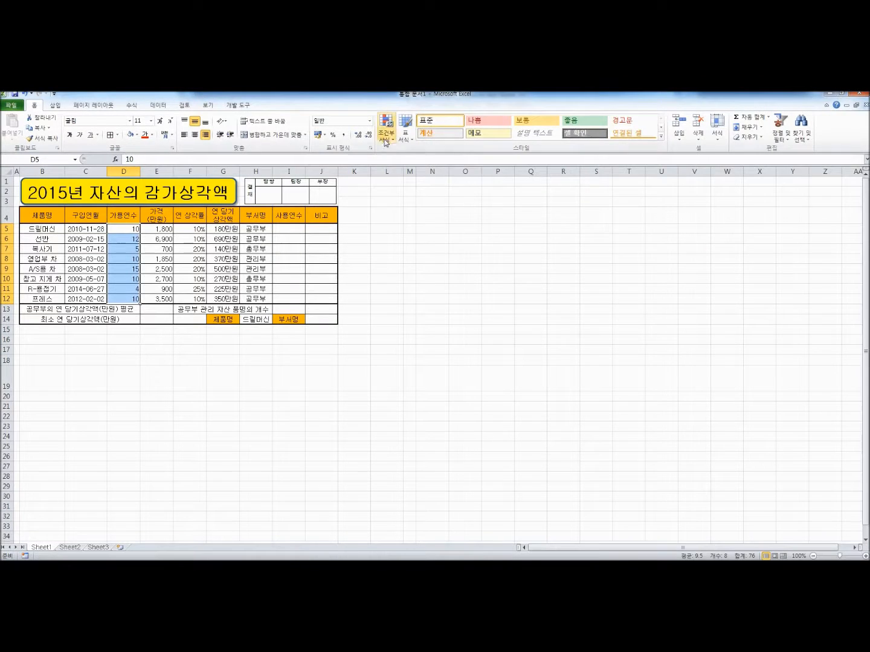
pyautogui.click(386, 139)
pyautogui.moveTo(423, 196)
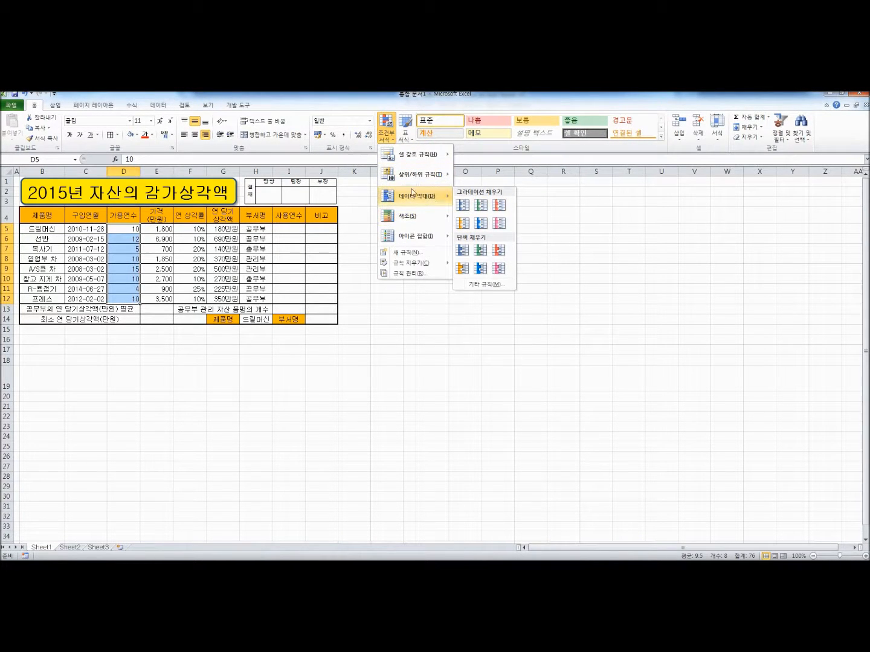
pyautogui.click(479, 206)
pyautogui.click(396, 372)
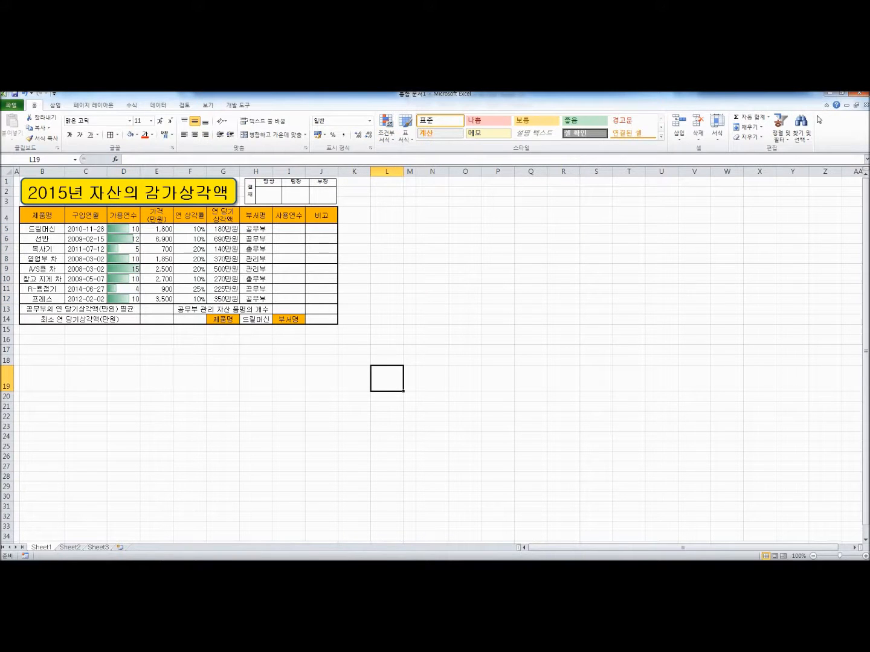
# - Restore the side-by-side view with the exam PDF and review its function conditions (1) to (6) again
pyautogui.click(841, 94)
pyautogui.scroll(8, 641, 340)
pyautogui.scroll(-8, 476, 248)
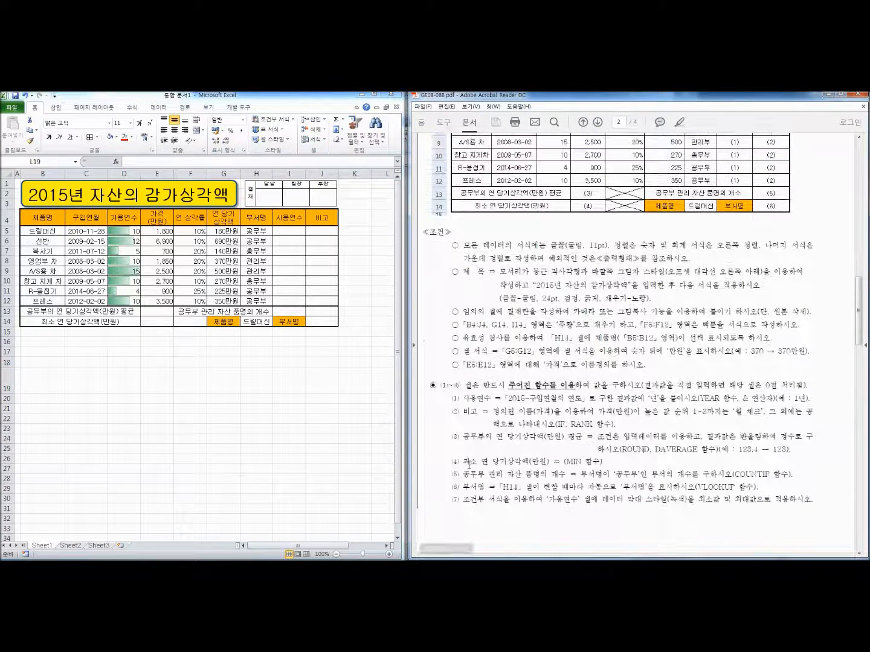
pyautogui.moveTo(453, 399); pyautogui.dragTo(769, 488)
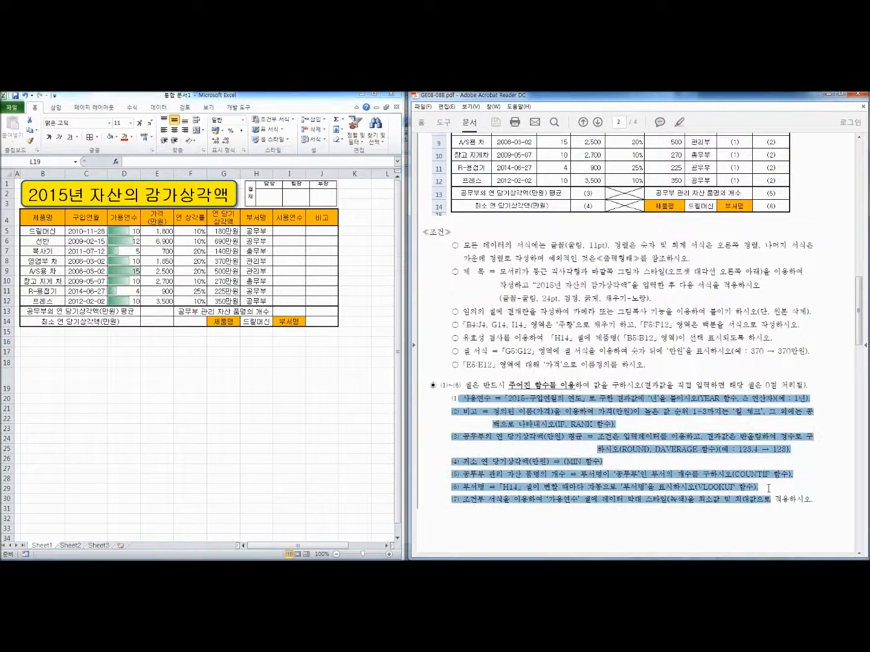
pyautogui.click(639, 421)
pyautogui.scroll(-2, 545, 412)
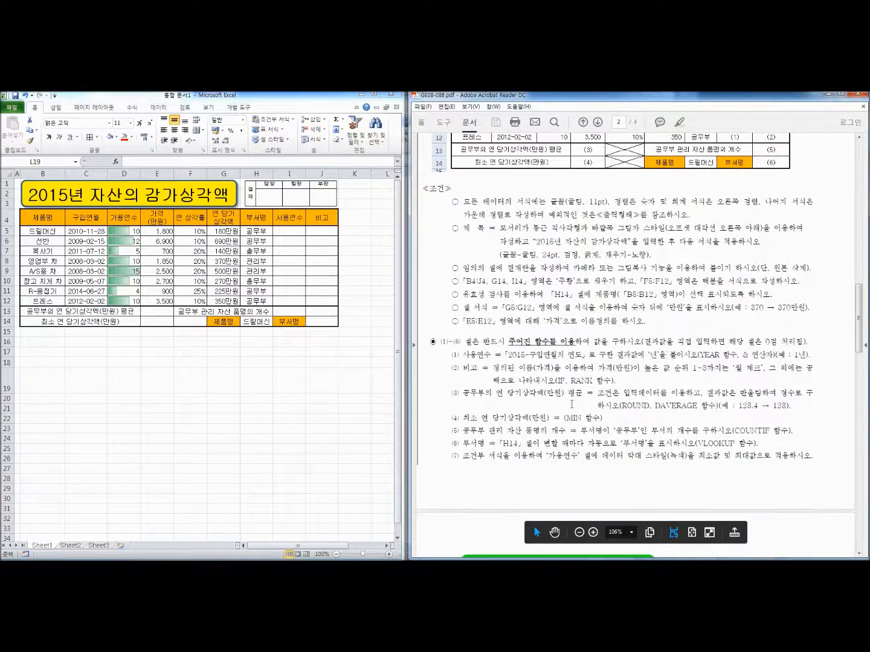